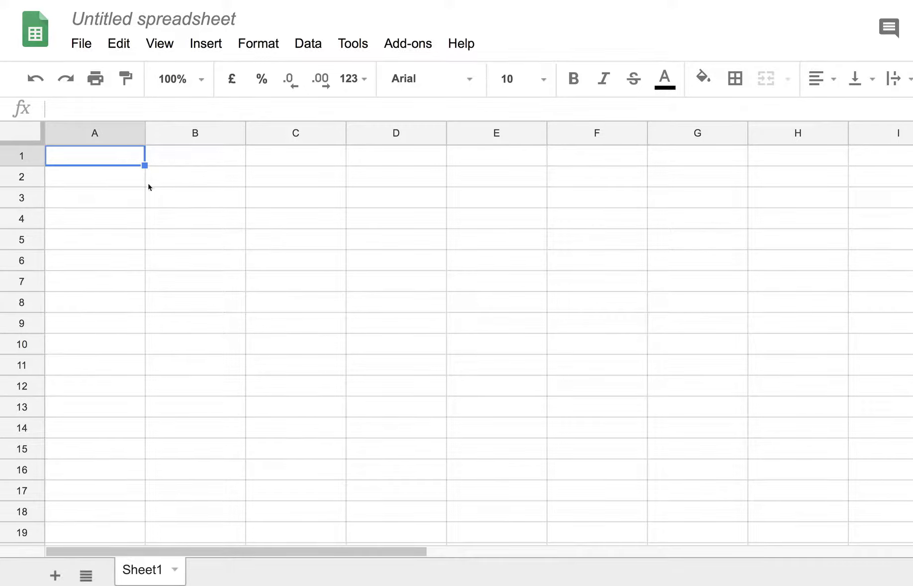
- Enter the title CAR EXPENDITURE in A1 and select A1 to C1
text(C)
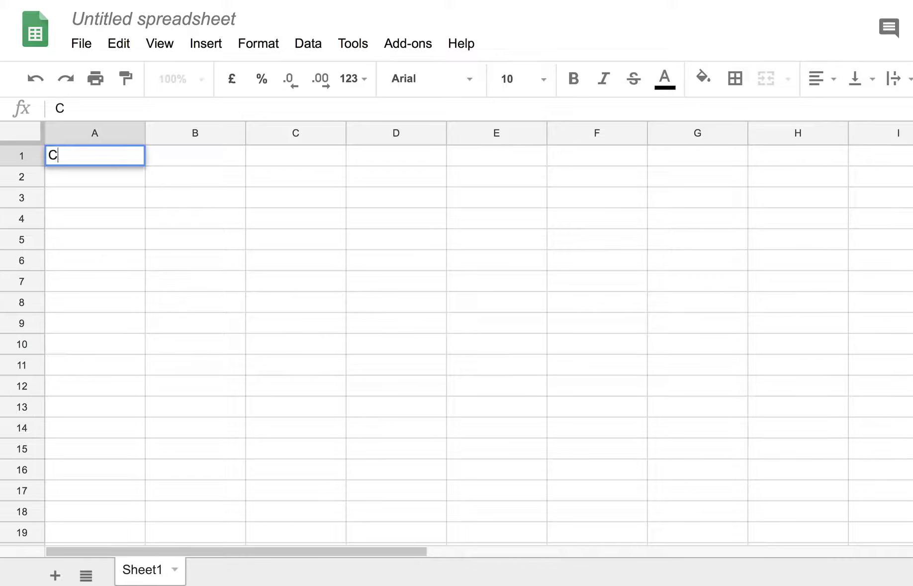
text(AR EXPE)
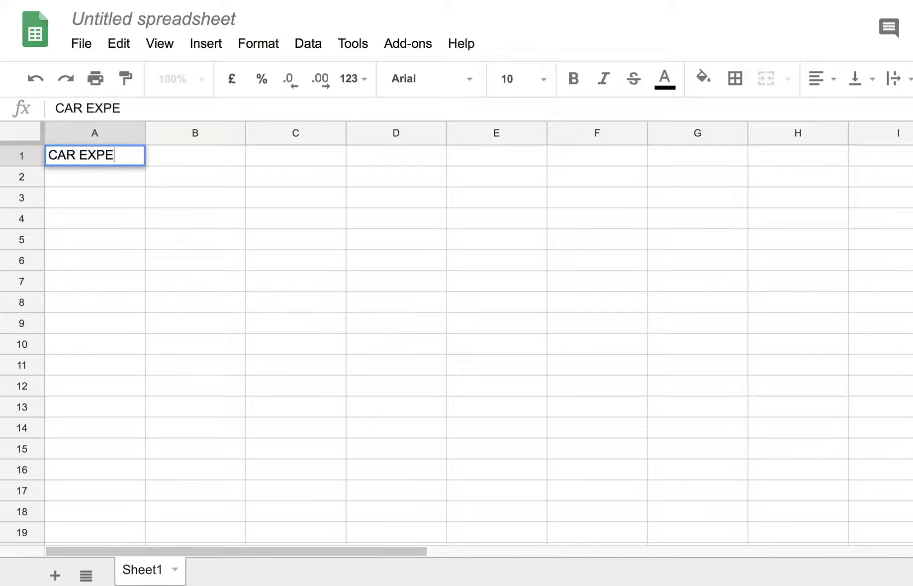
text(NDITURE)
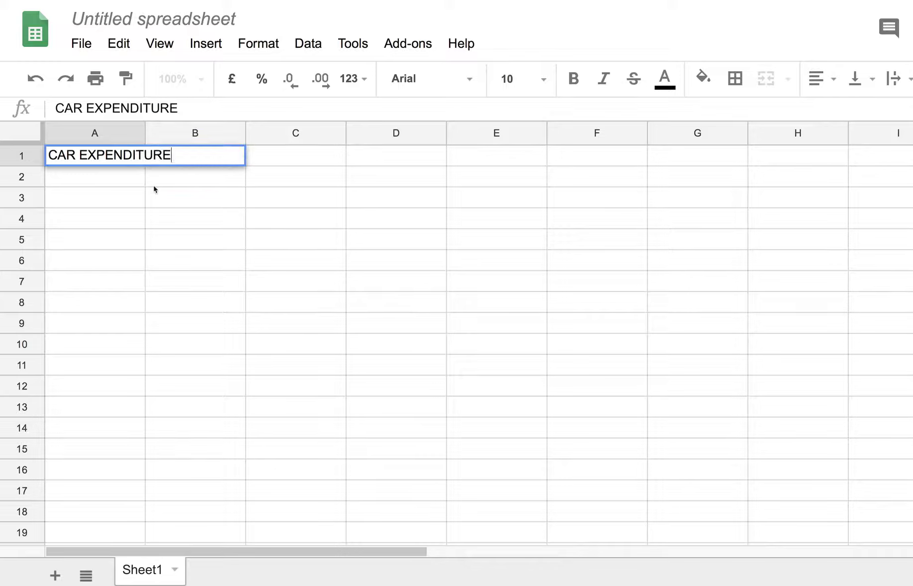
click(198, 188)
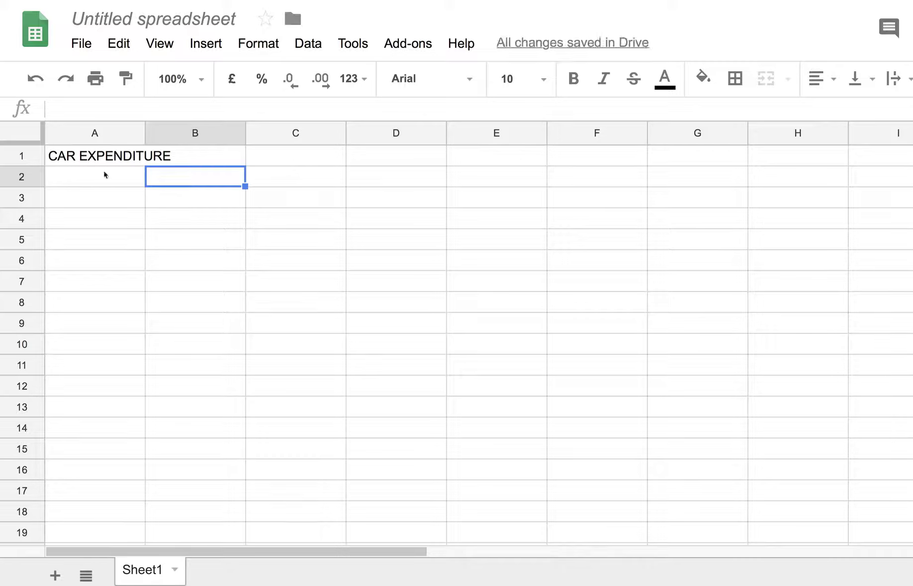
click(64, 160)
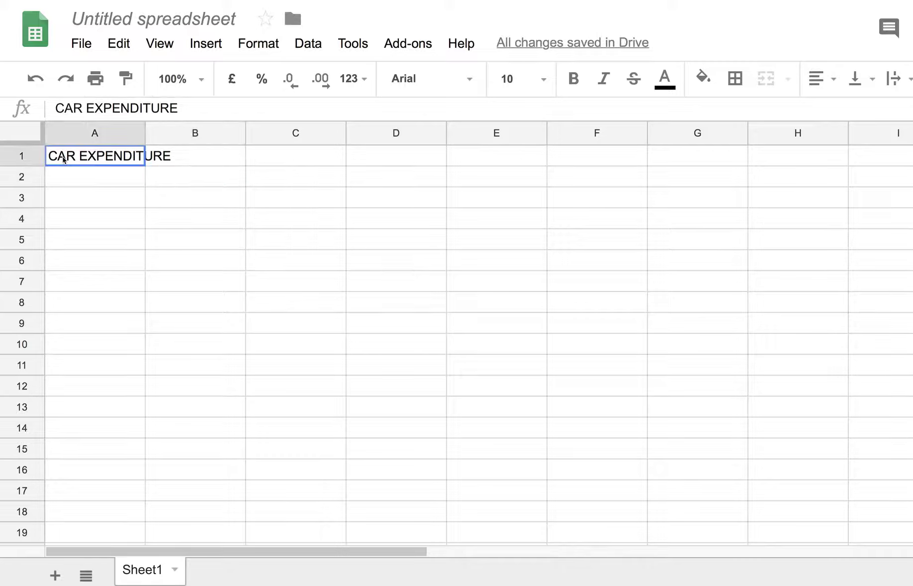
drag(133, 164, 293, 158)
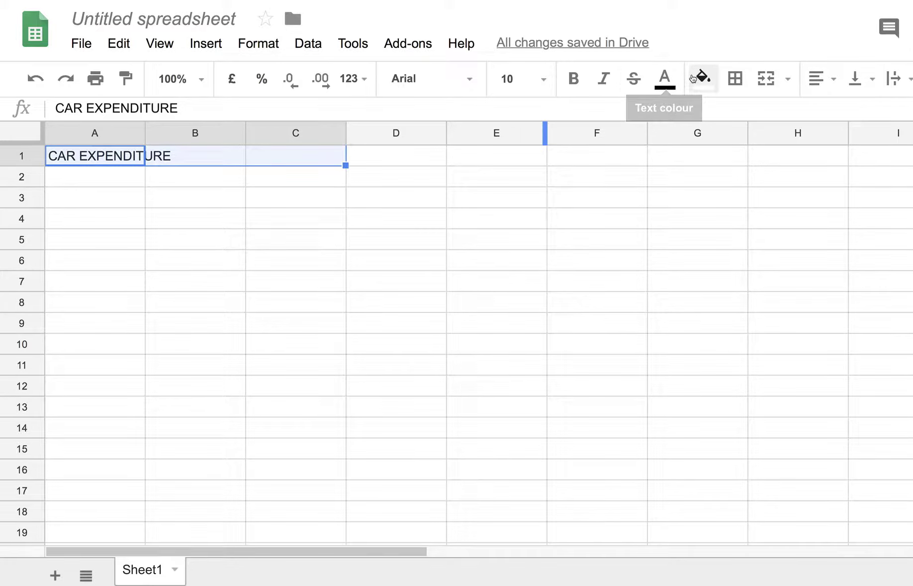
- Merge A1:C1, centre the title and fill it light grey
click(765, 78)
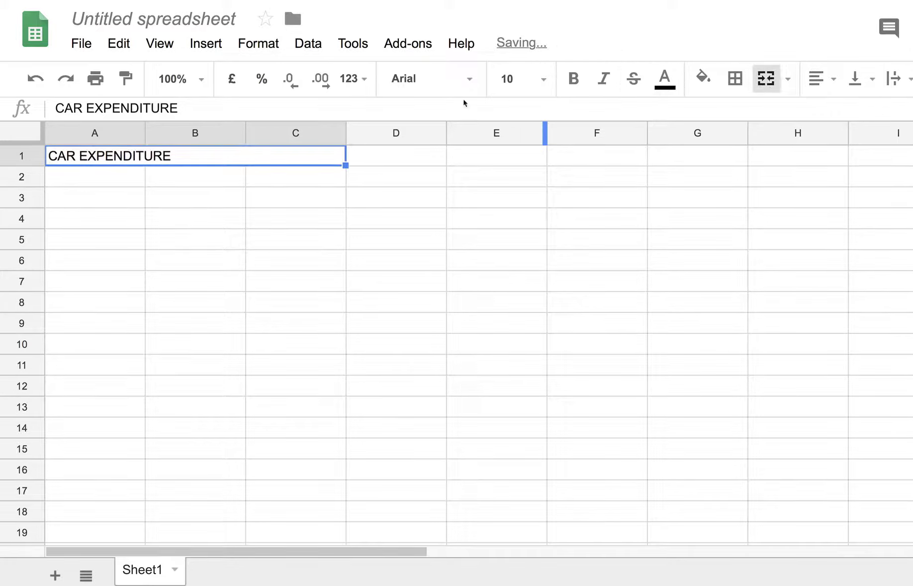
click(823, 79)
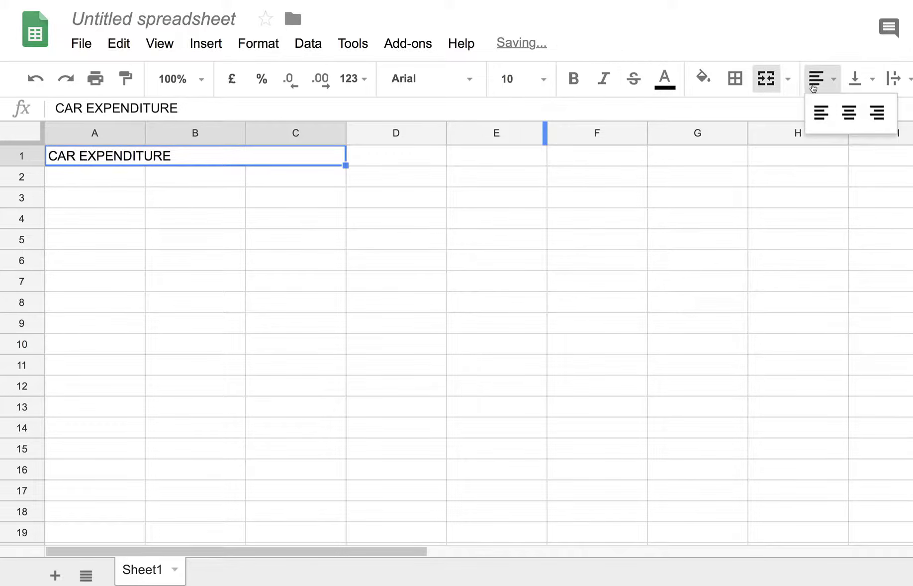
click(850, 112)
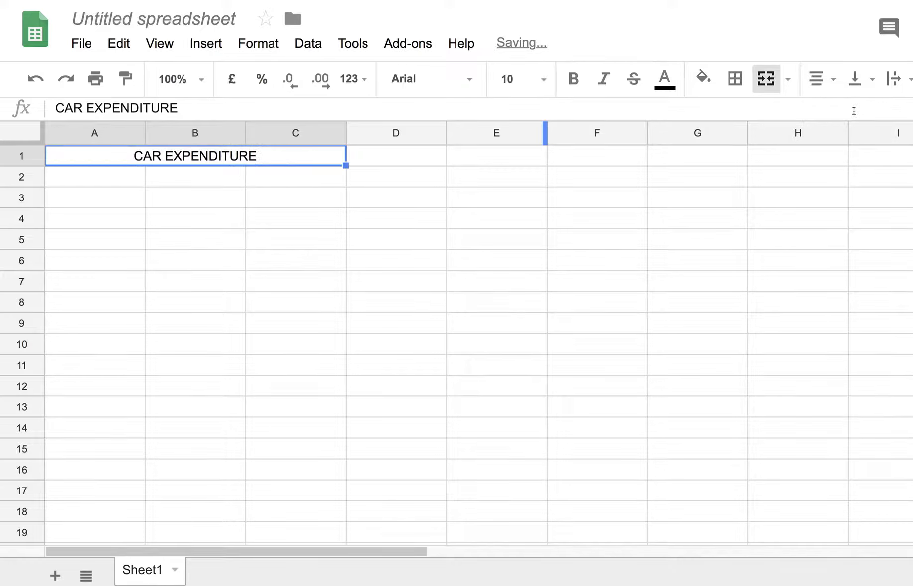
click(704, 80)
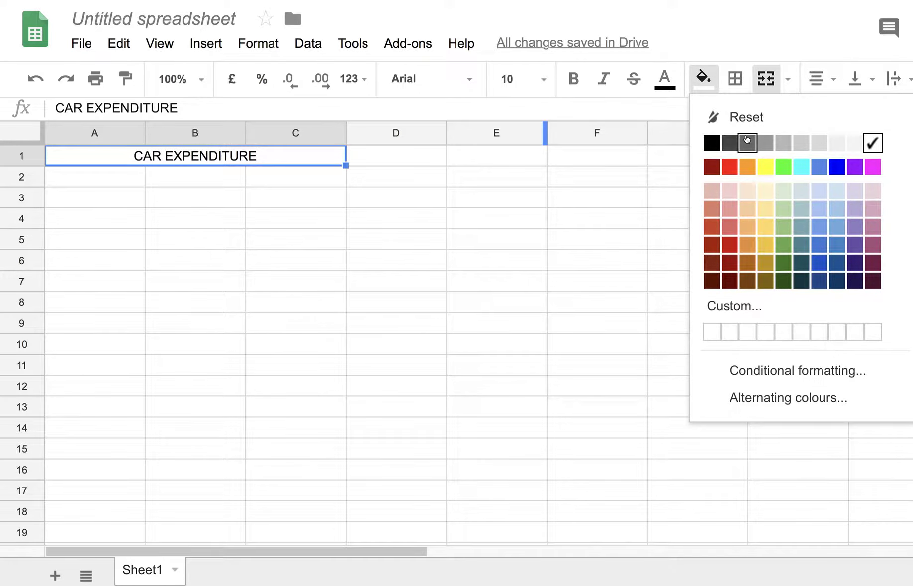
click(801, 142)
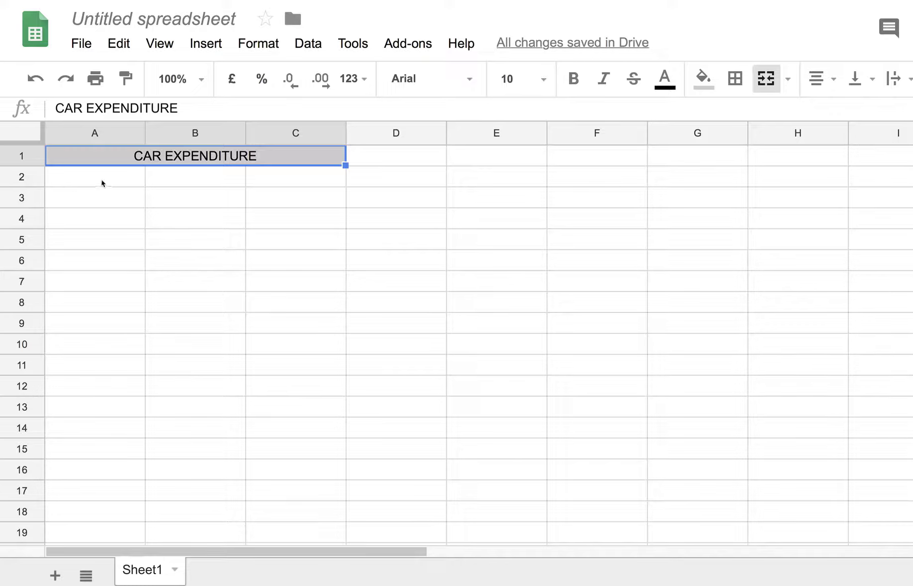
click(66, 183)
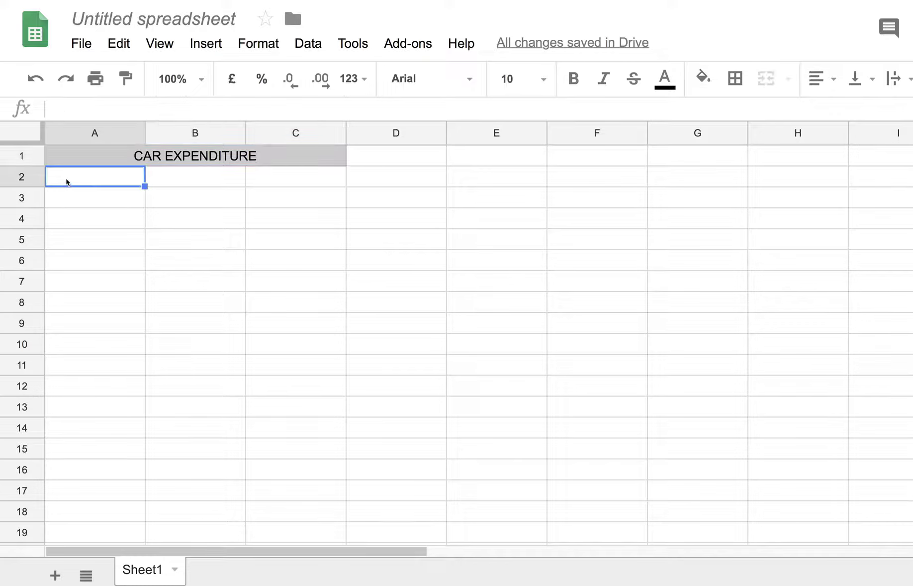
- Enter FUEL in A2 and widen column A for the item names
text(Fuel)
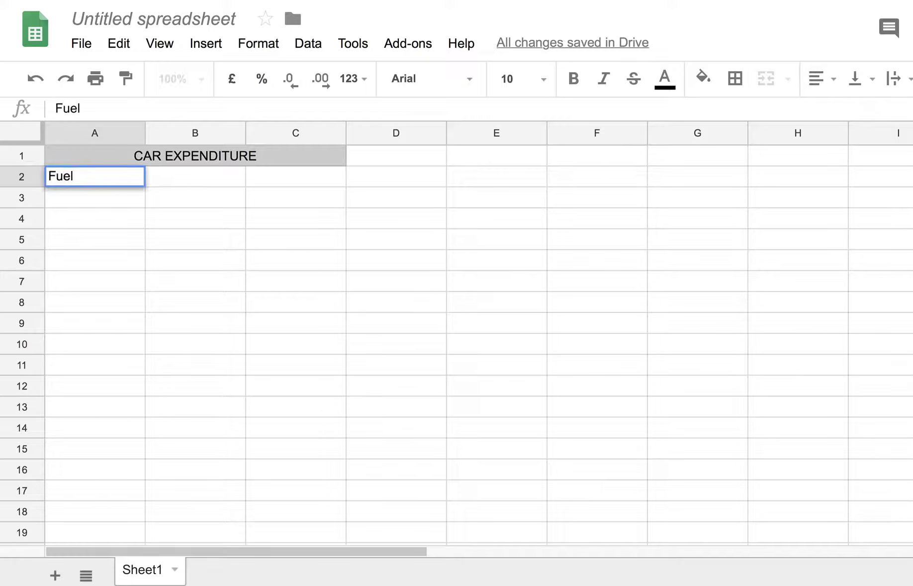
key(BackSpace)
key(BackSpace)
key(BackSpace)
text(UEL)
click(201, 184)
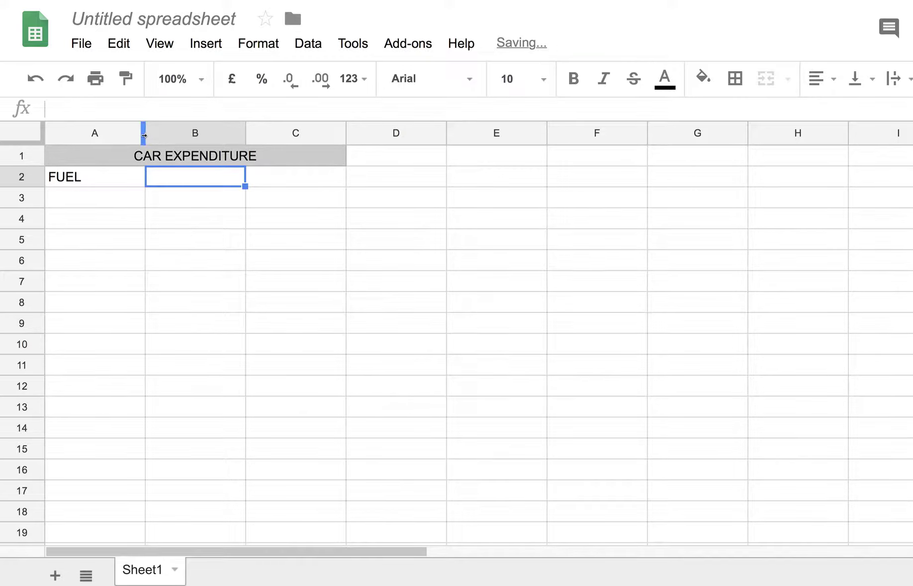
drag(144, 135, 181, 136)
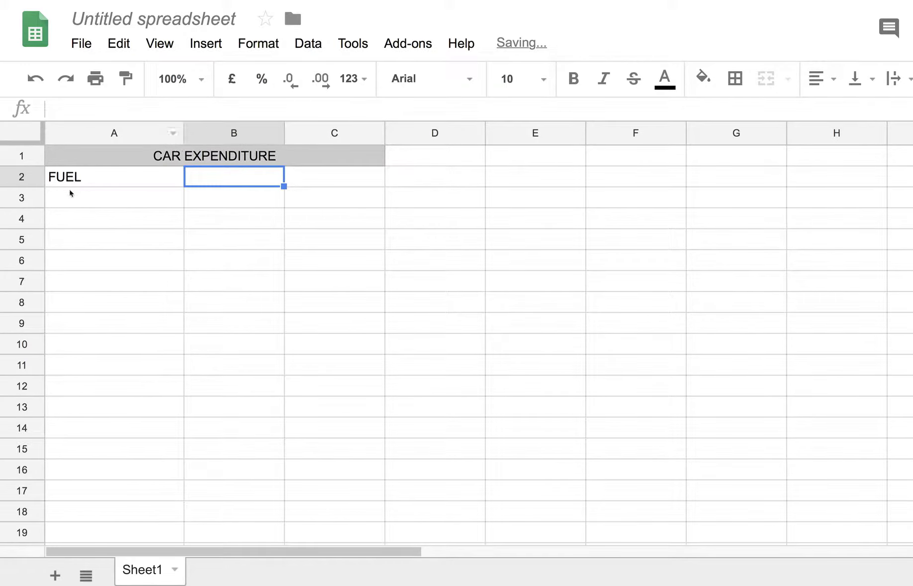
click(58, 201)
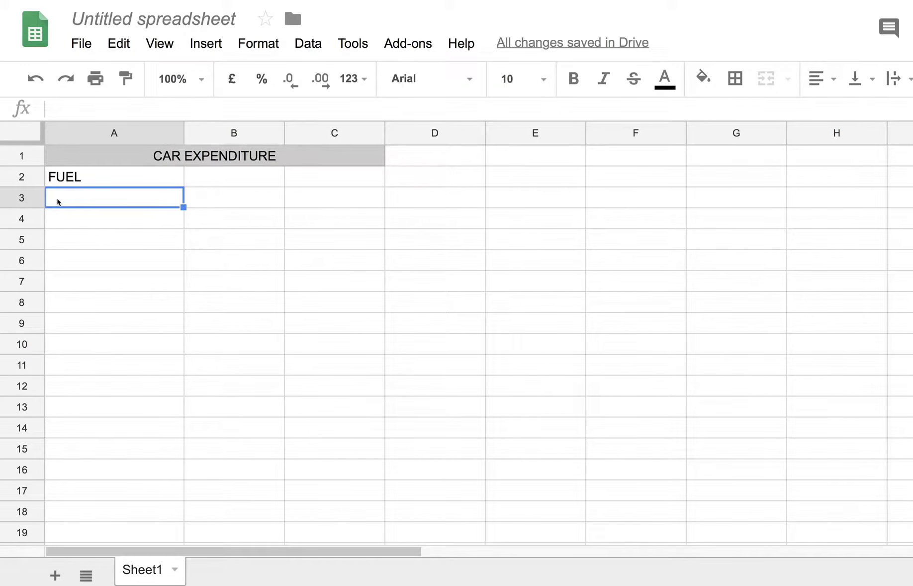
- List OIL, CAR PARKING, TYRES and MAINTENANCE in A3 to A6
text(OIL)
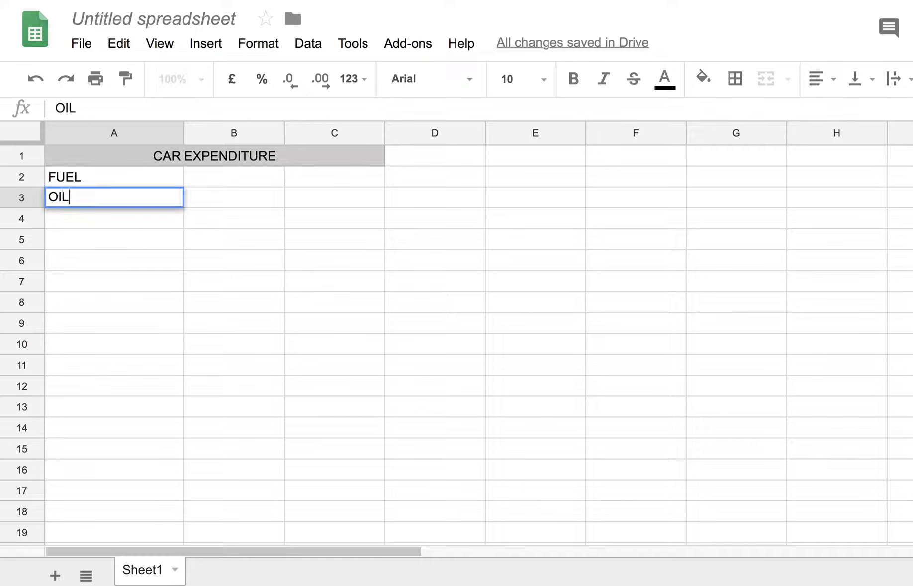
click(66, 228)
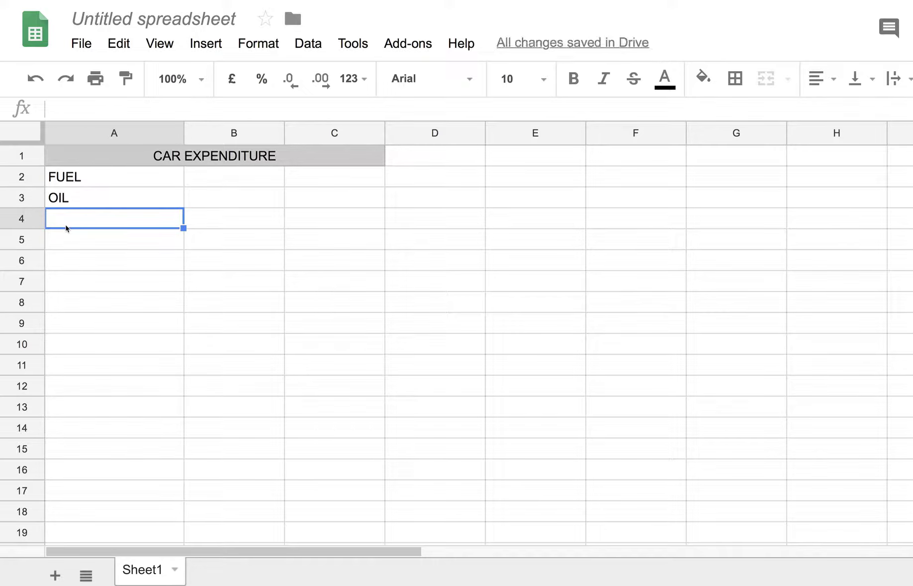
text(CAR P)
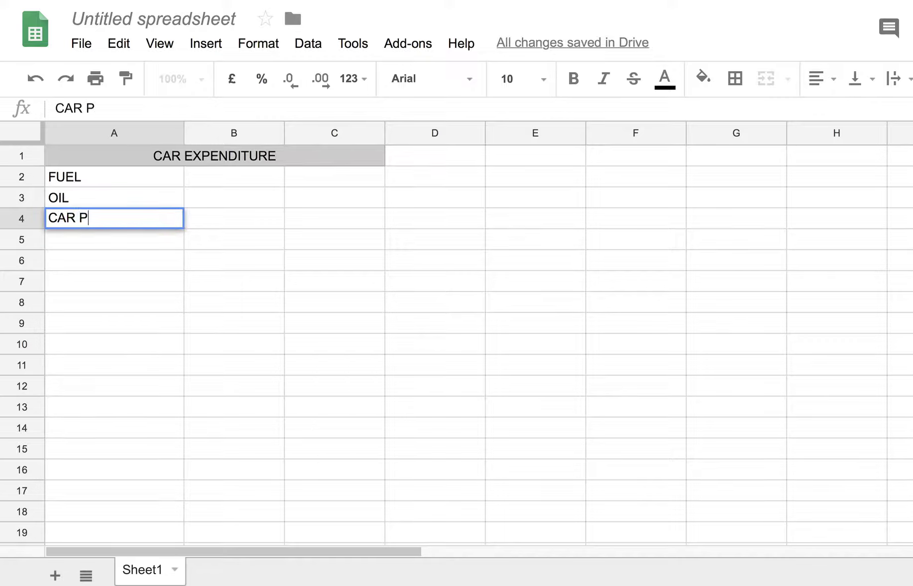
text(ARKING)
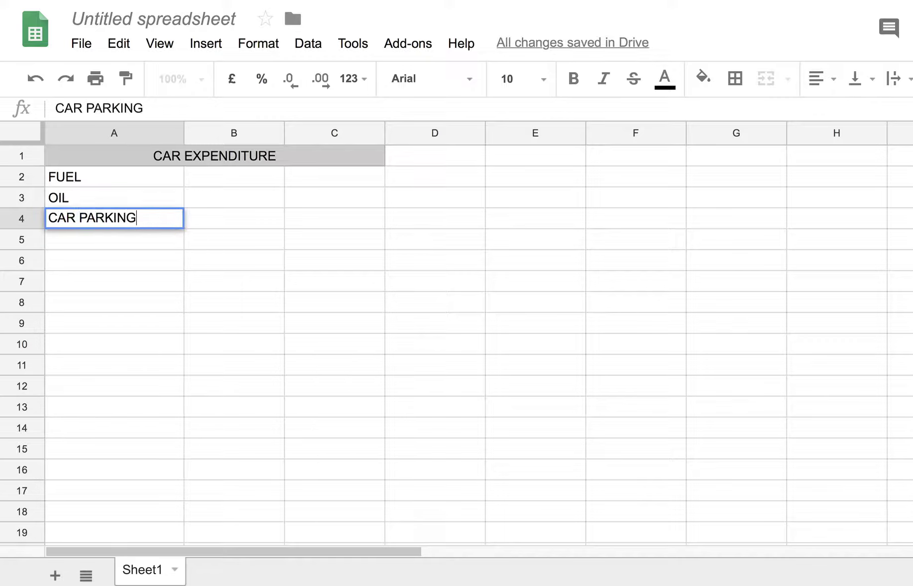
click(81, 243)
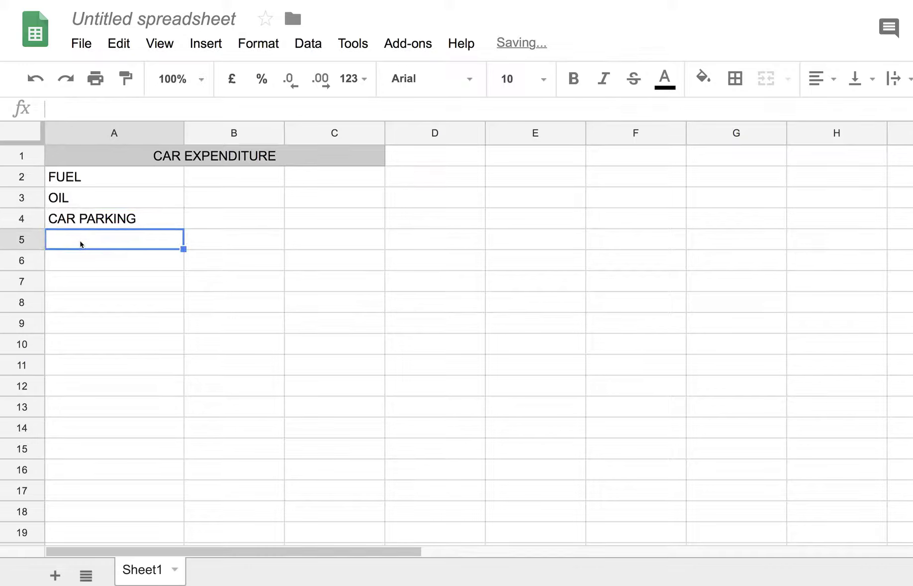
text(TR)
key(BackSpace)
text(Y)
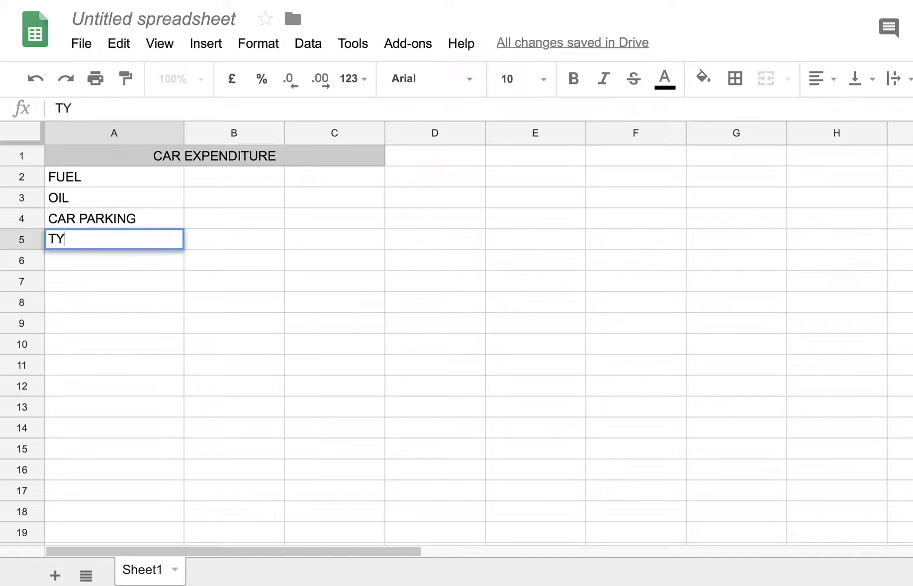
text(RES)
click(81, 262)
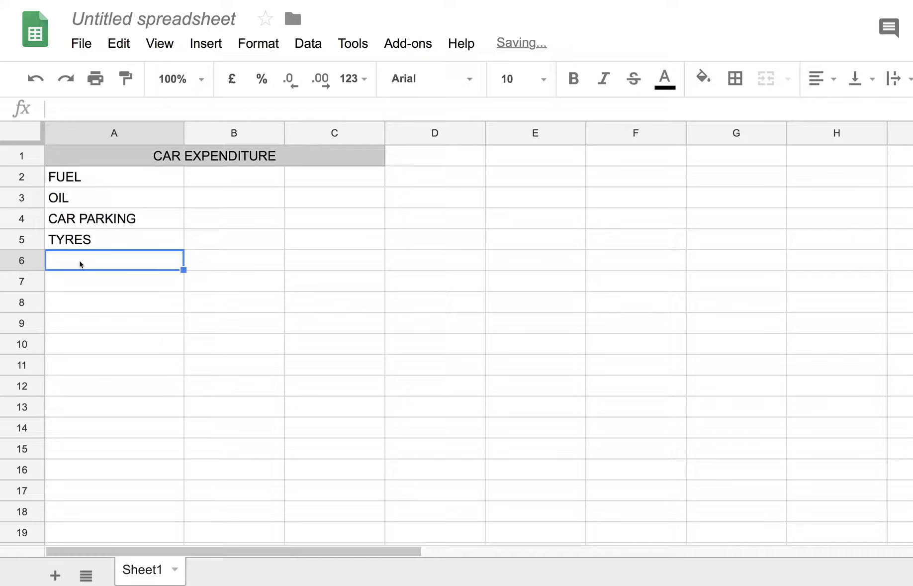
text(MAIN)
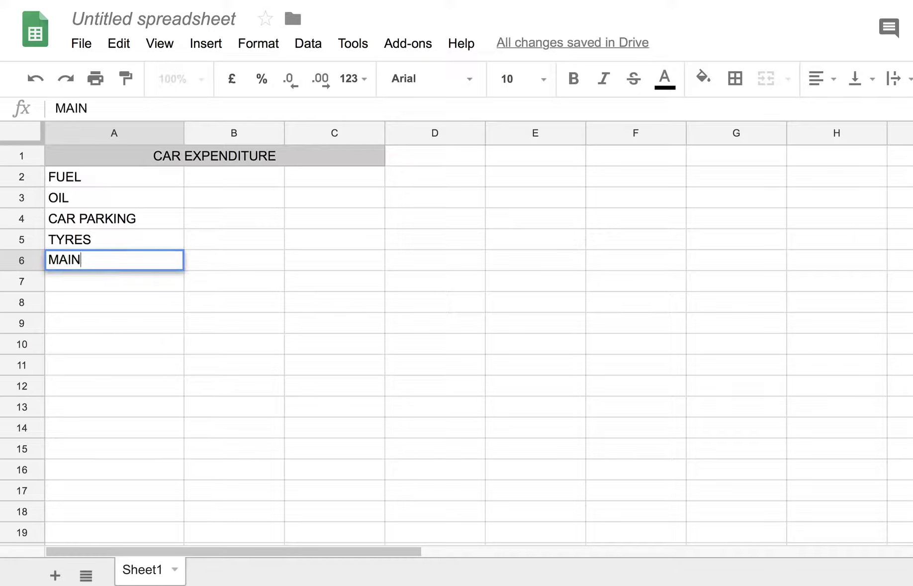
text(TENANCE)
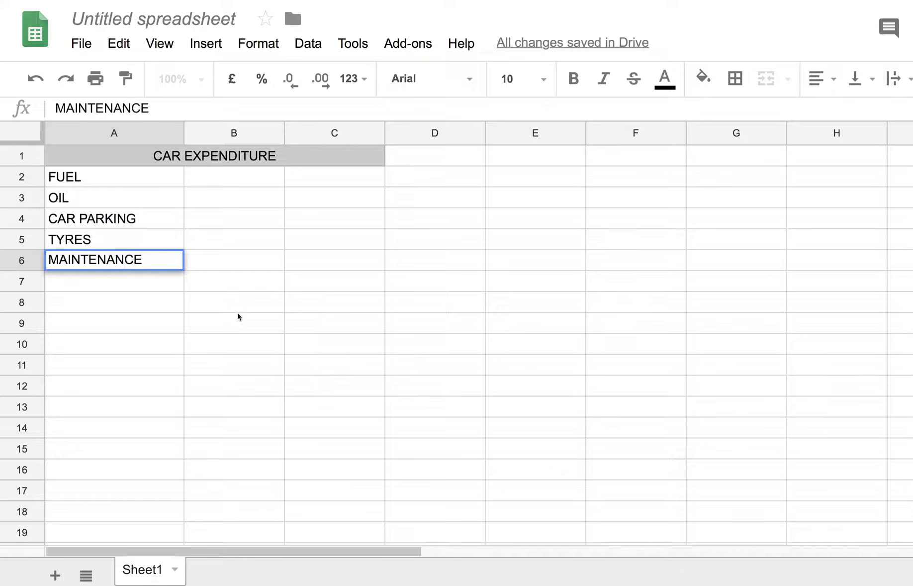
click(214, 184)
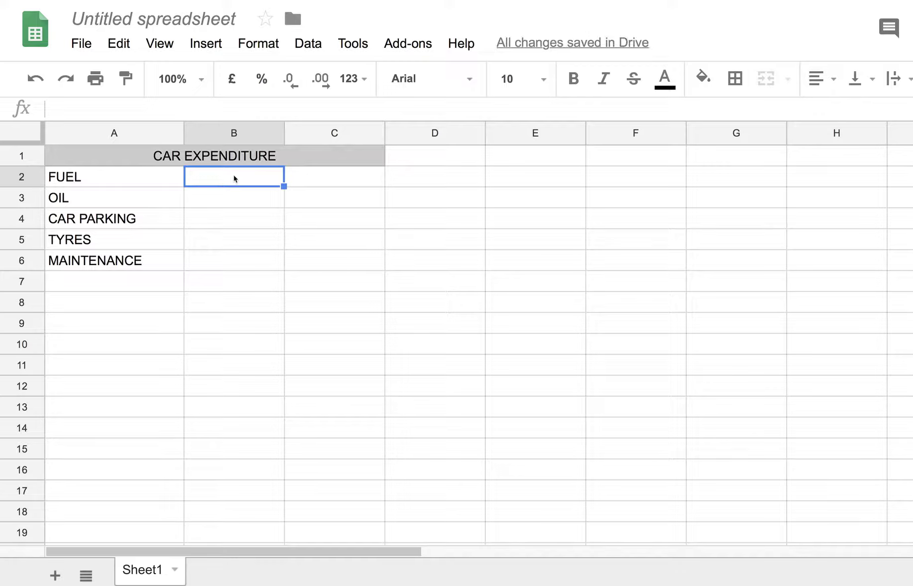
drag(235, 178, 237, 259)
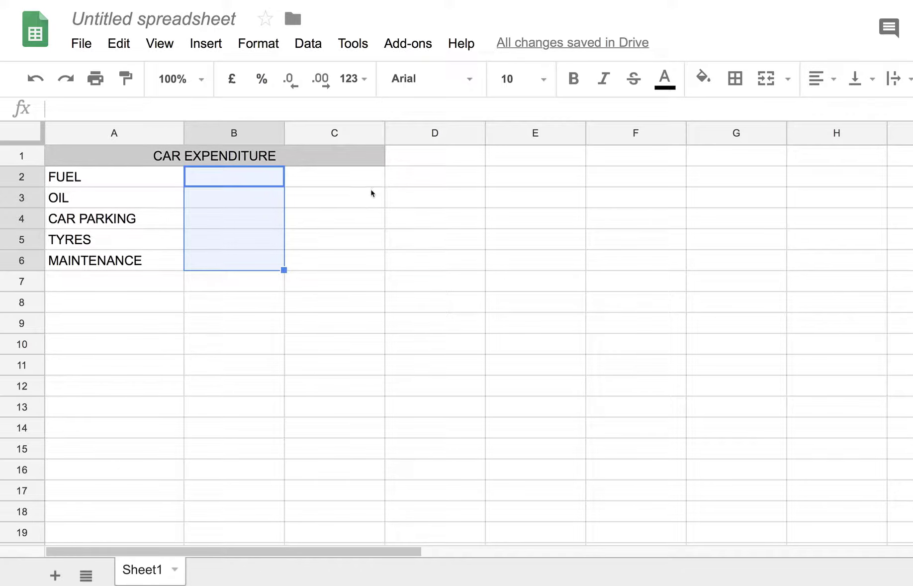
- Fill B2:B6 light yellow and put borders on every cell
click(703, 78)
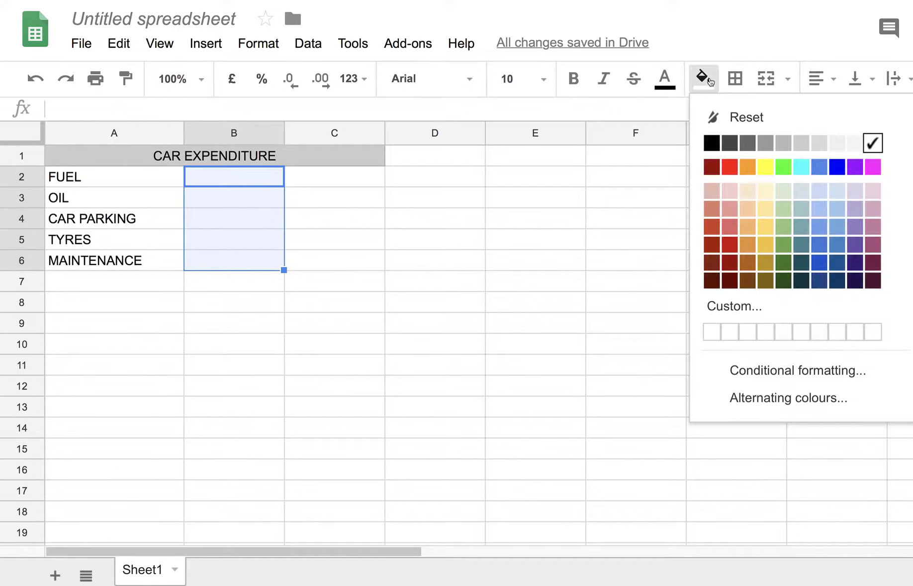
click(769, 196)
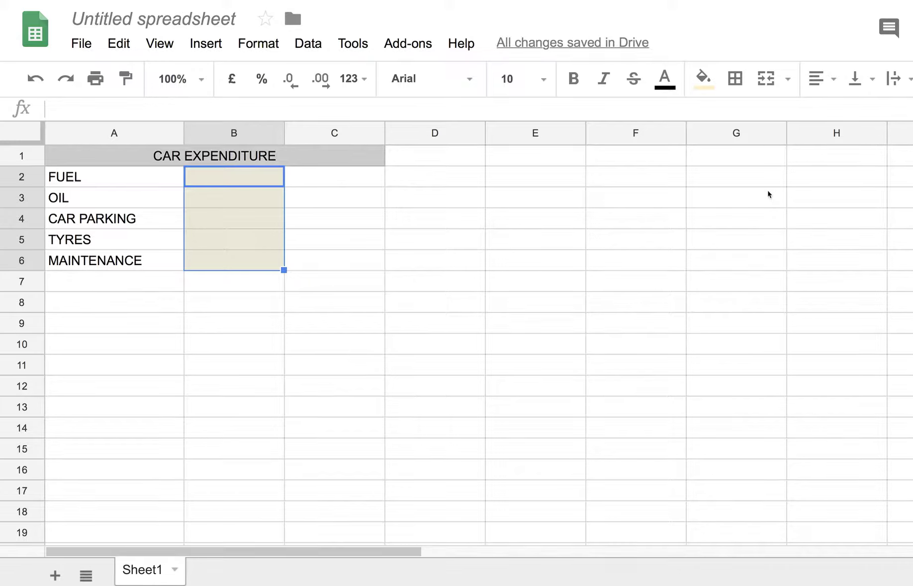
click(735, 78)
click(745, 120)
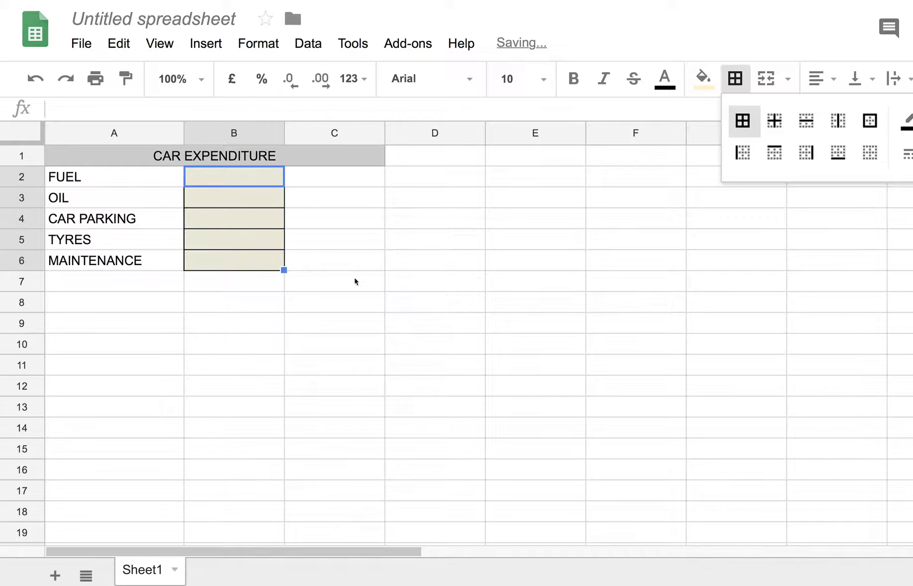
click(320, 299)
click(227, 180)
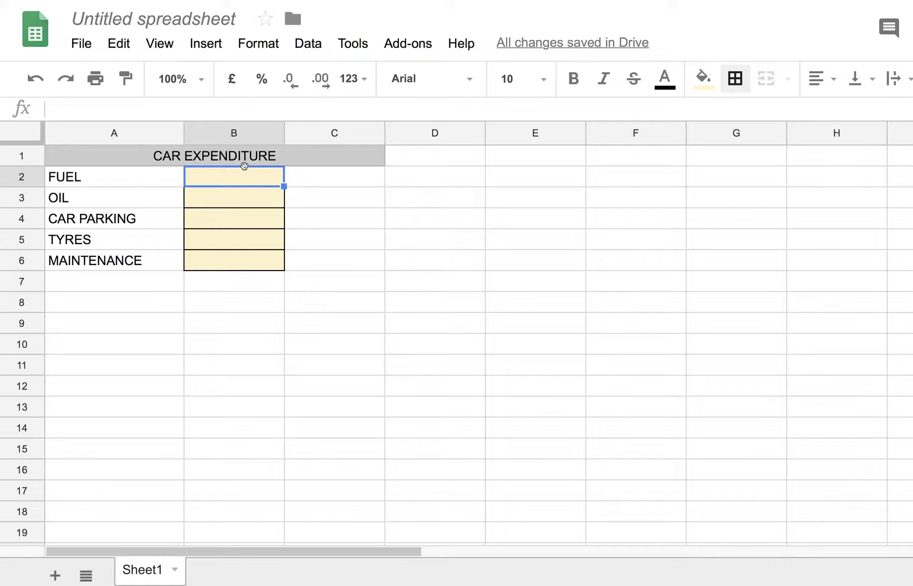
- Enter £50.00 for fuel in B2 and £2.00 for oil in B3
text(£50)
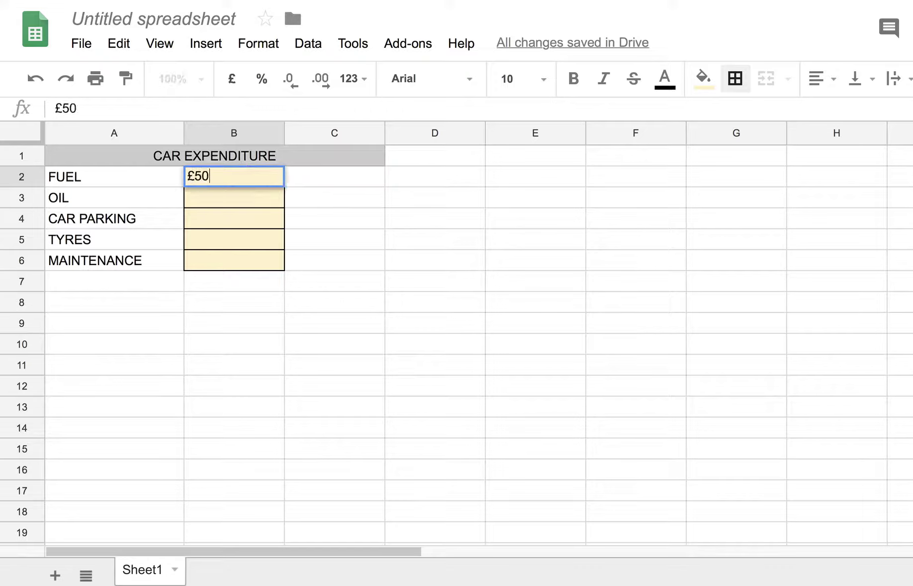
text(.00)
click(225, 203)
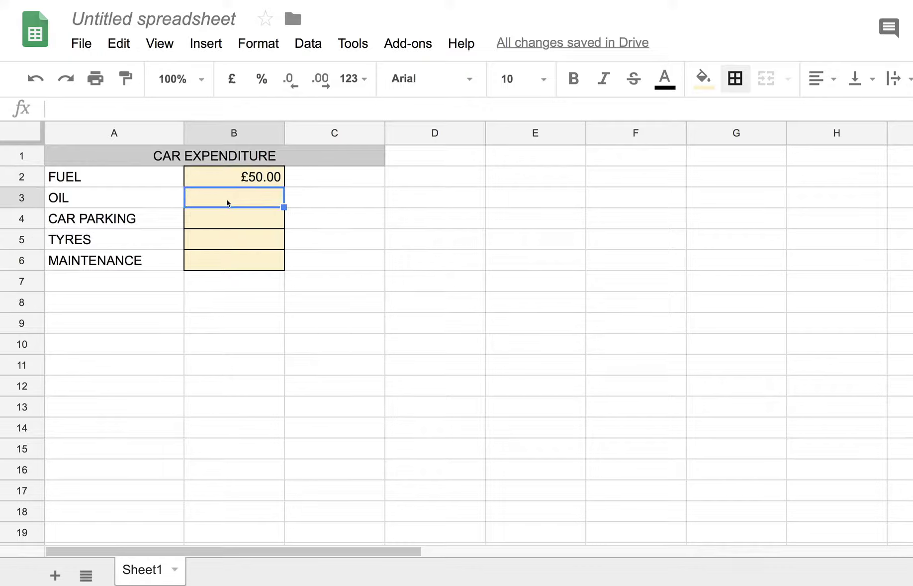
text(£@)
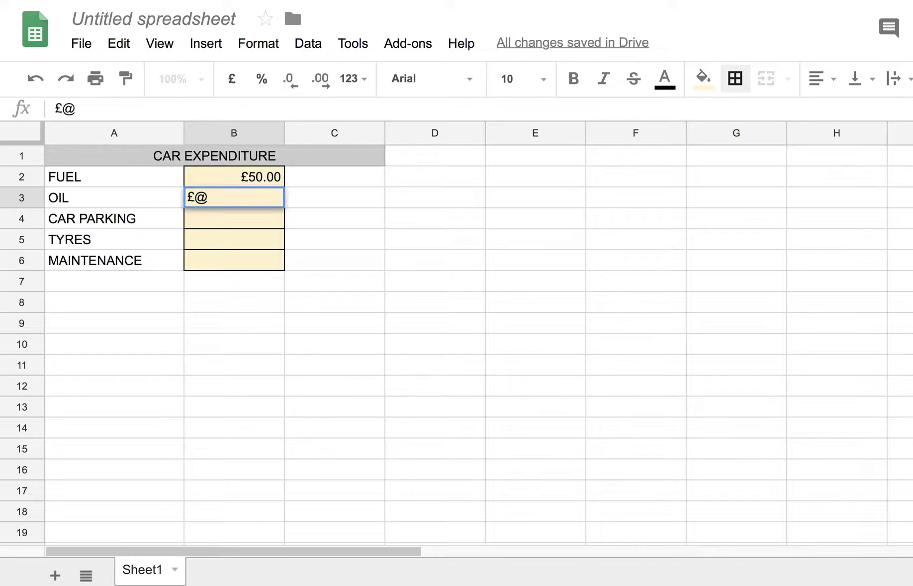
key(BackSpace)
text(2.00)
key(Return)
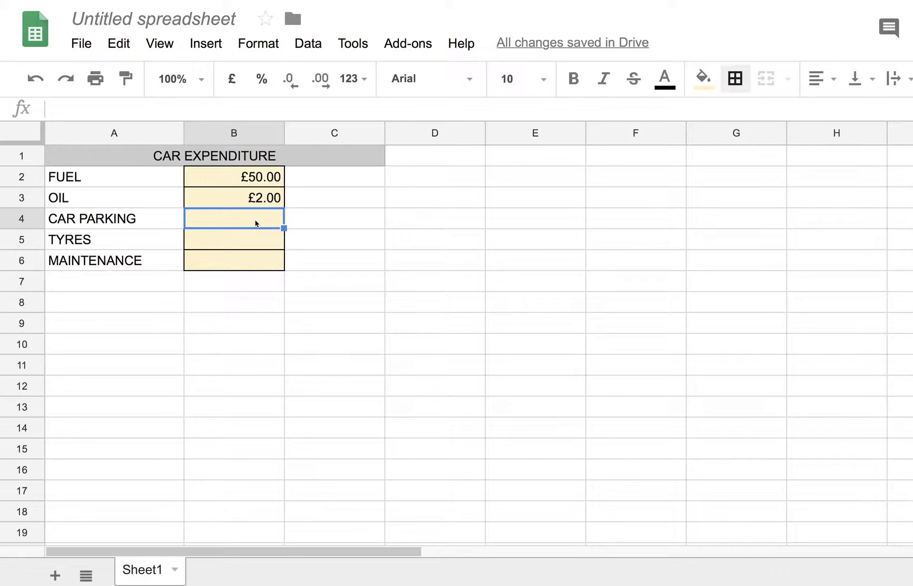
- Enter £60.00, £20.00 and £30.00 in B4 to B6 for parking, tyres and maintenance
text(£60)
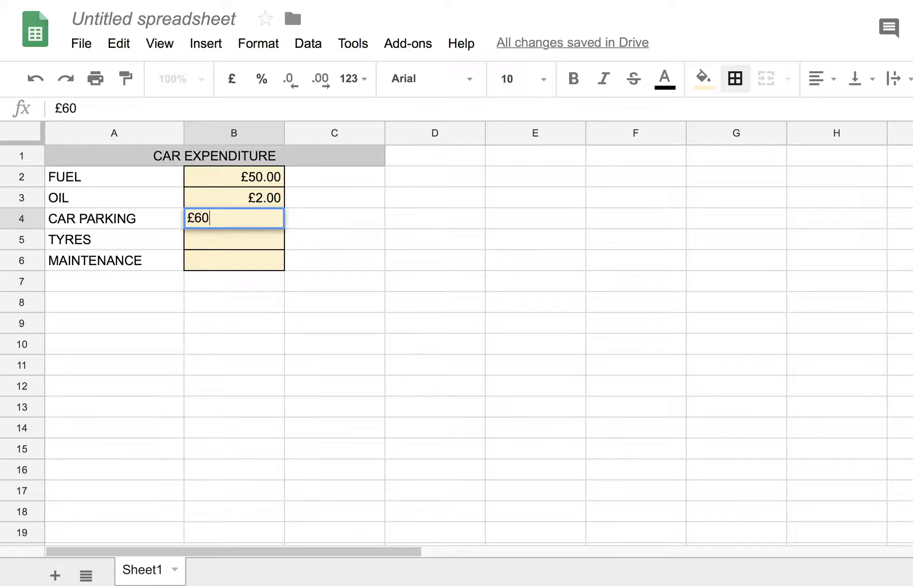
text(.00)
click(252, 239)
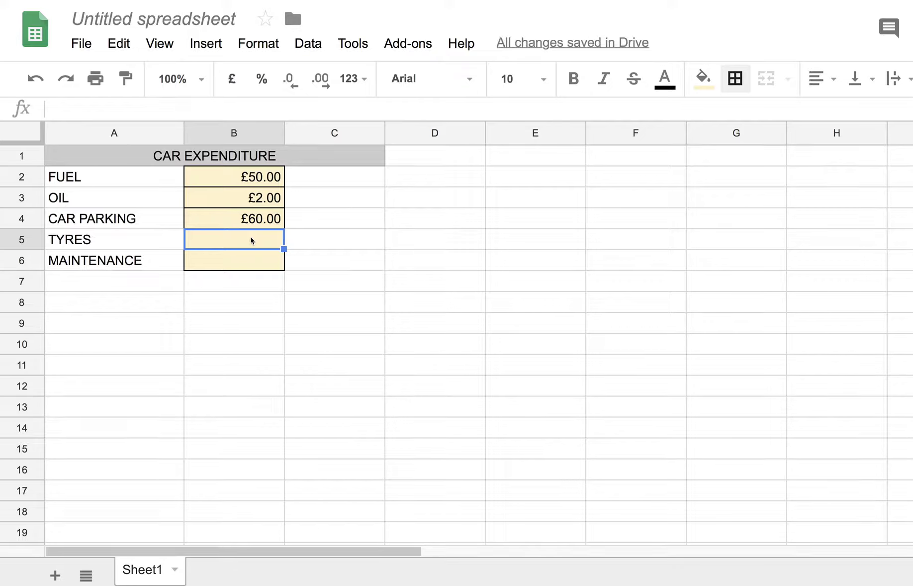
text(£)
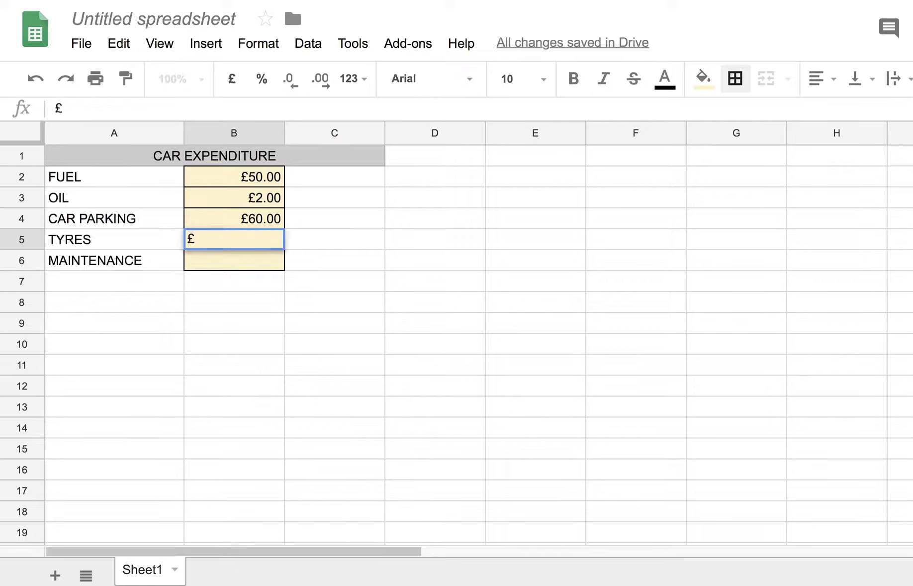
text(20.00)
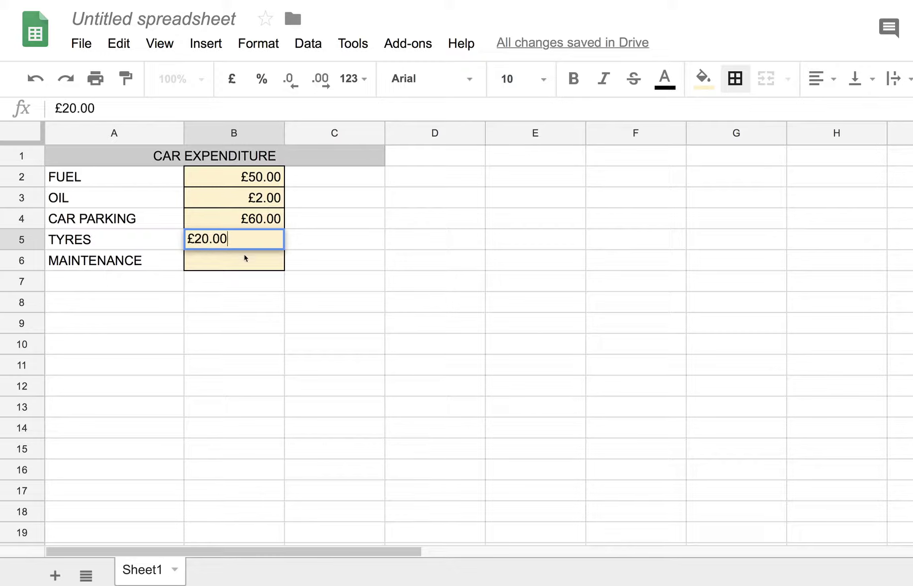
click(236, 263)
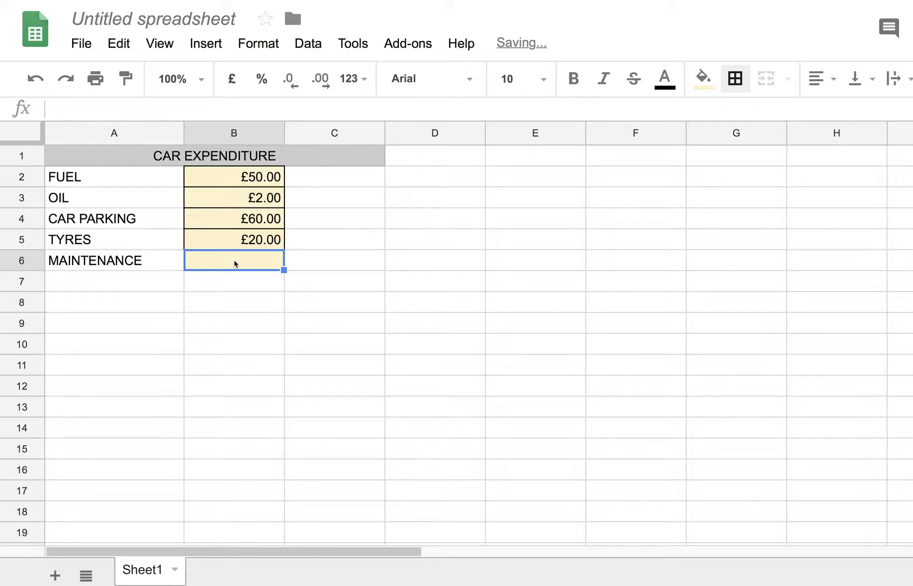
text(£30.)
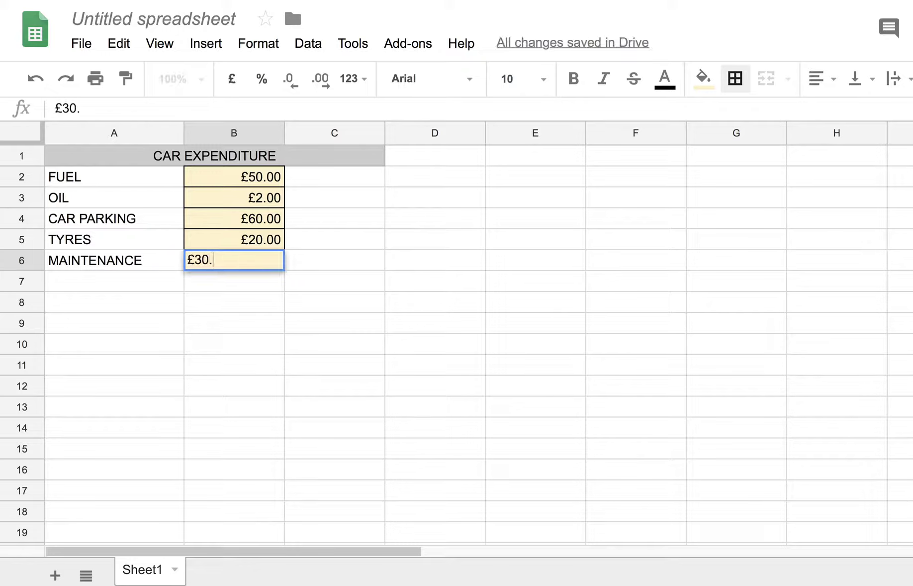
text(00)
key(Return)
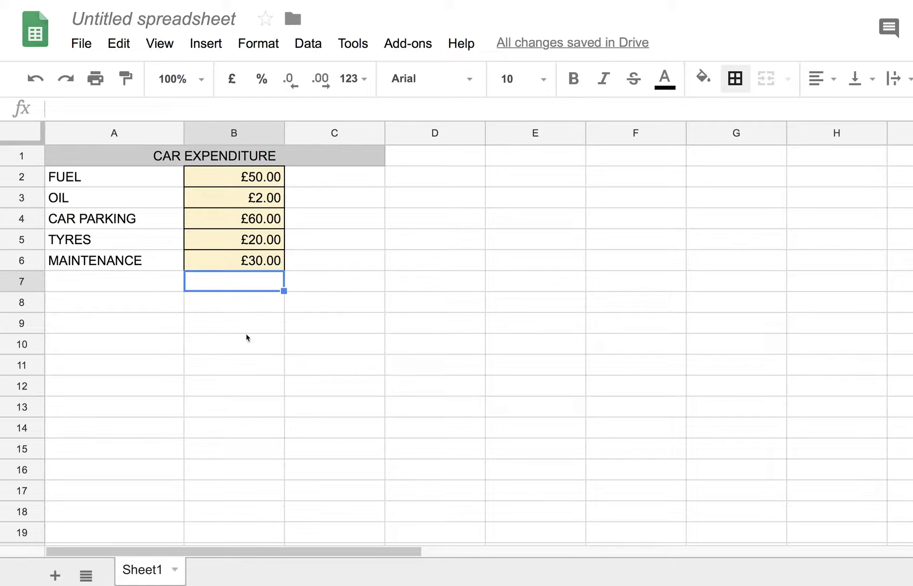
- Label A10 TOTAL EXPENDITURE and widen column A to show it fully
click(215, 350)
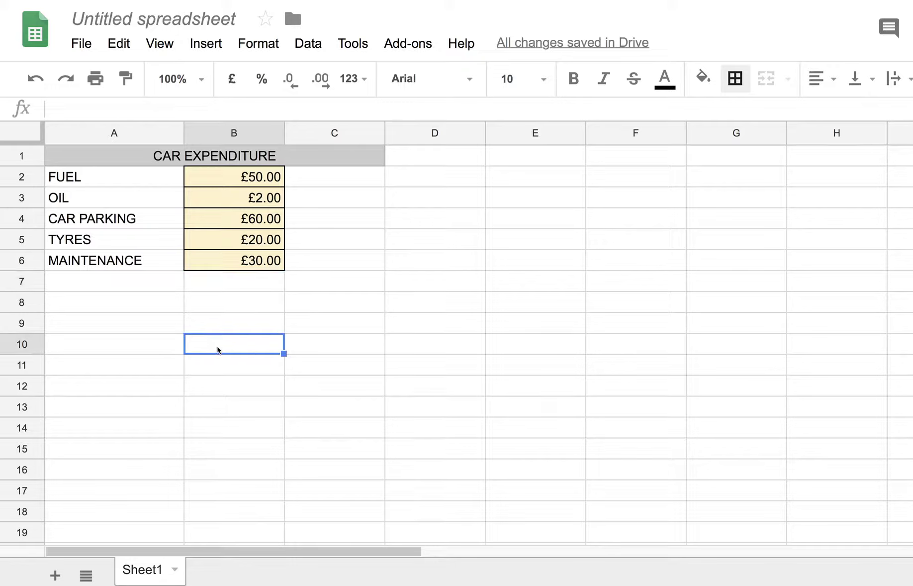
click(75, 349)
text(T)
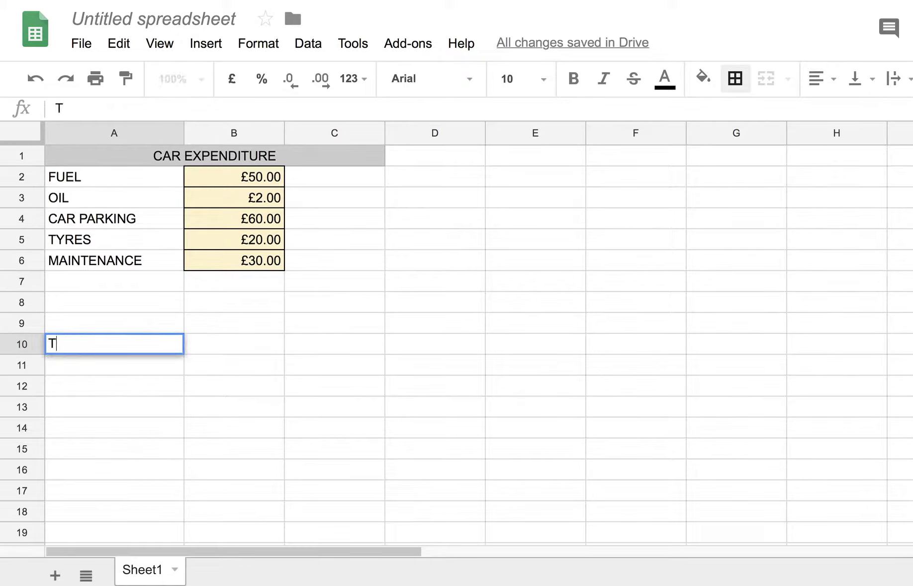
text(OTAL EXPEND)
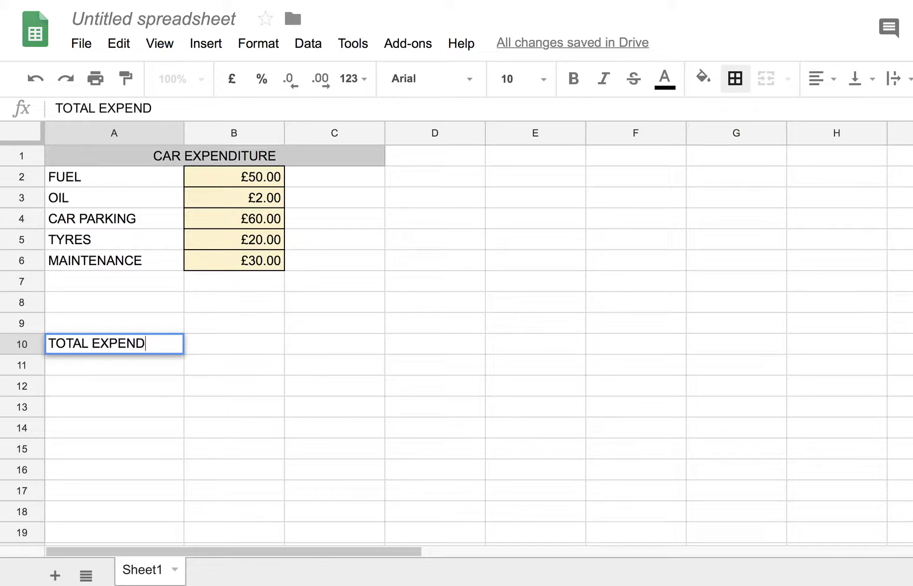
text(ITURE)
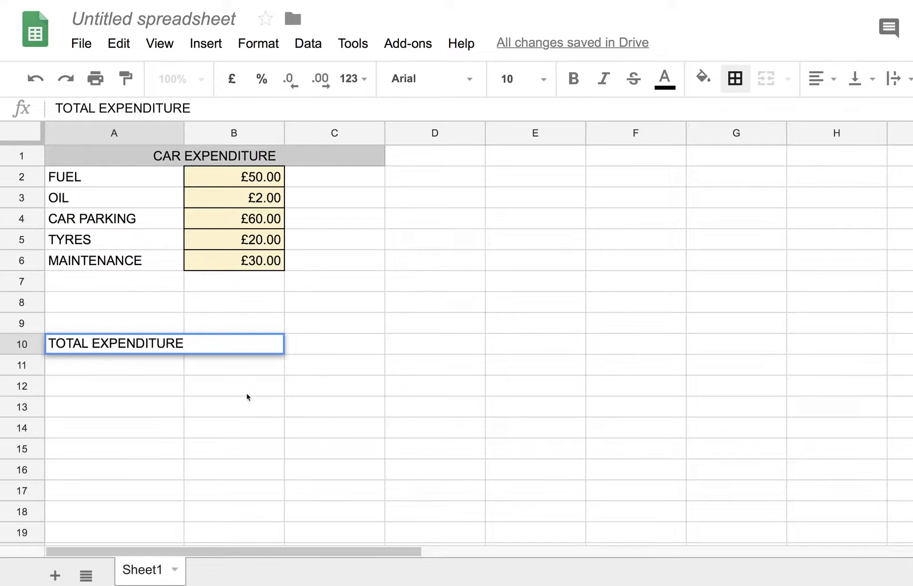
click(246, 393)
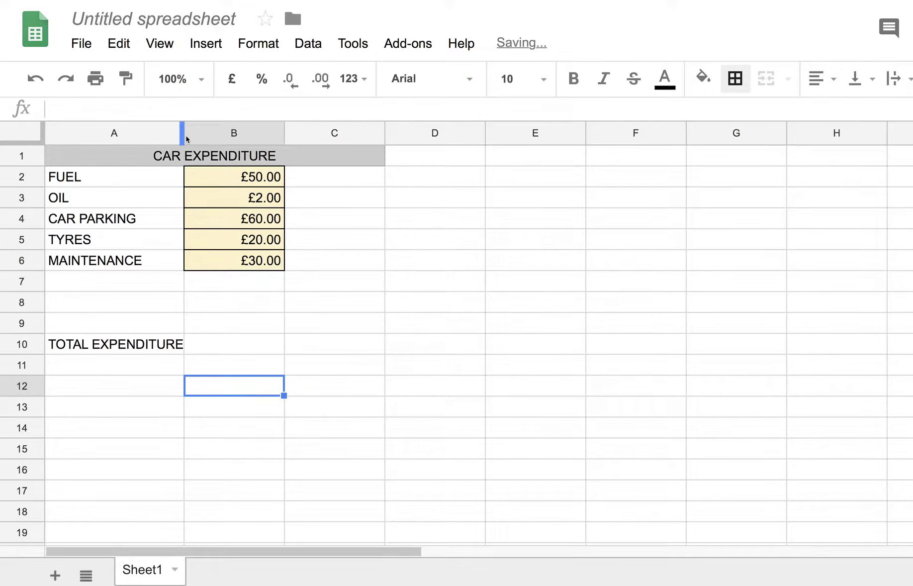
drag(187, 139, 200, 139)
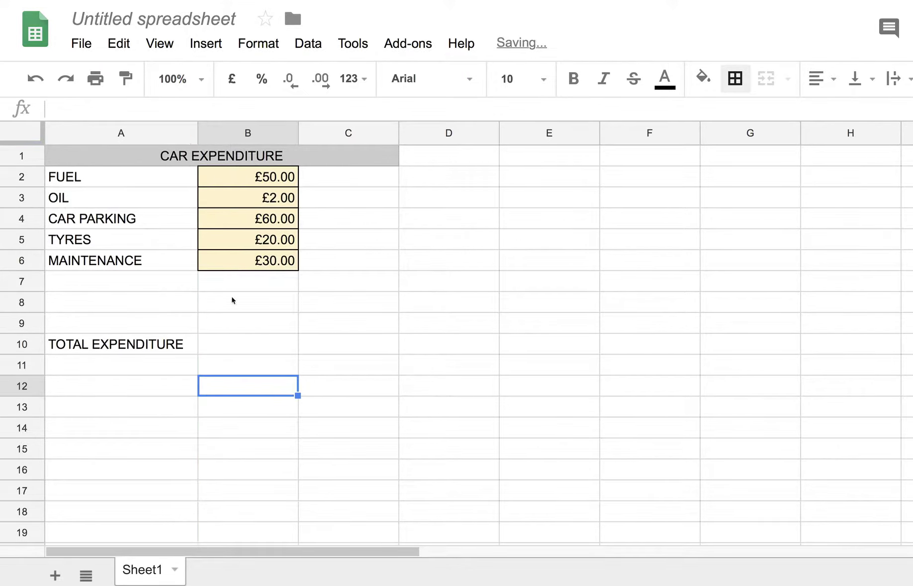
click(233, 346)
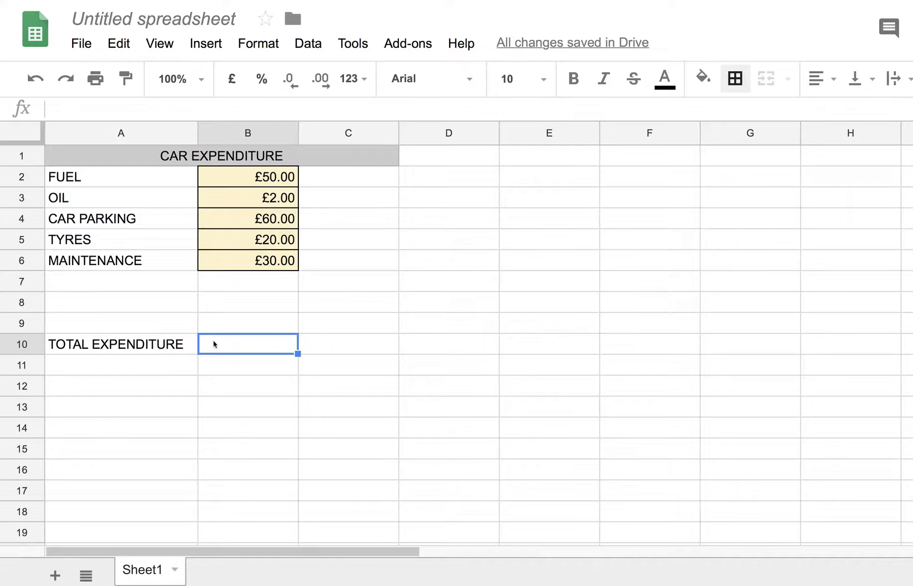
- Enter =SUM(B2:B9) in B10, giving a total of £162.00
text(=)
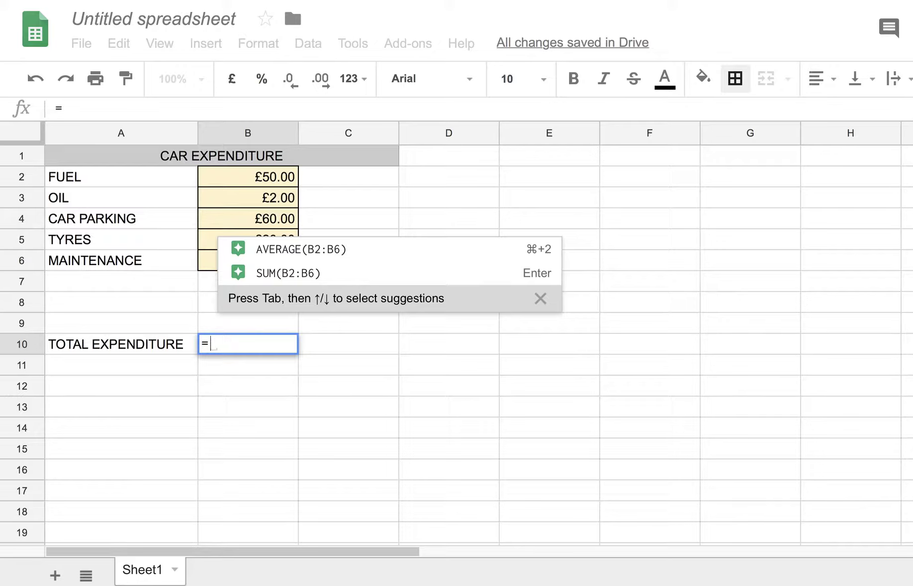
text(SUM()
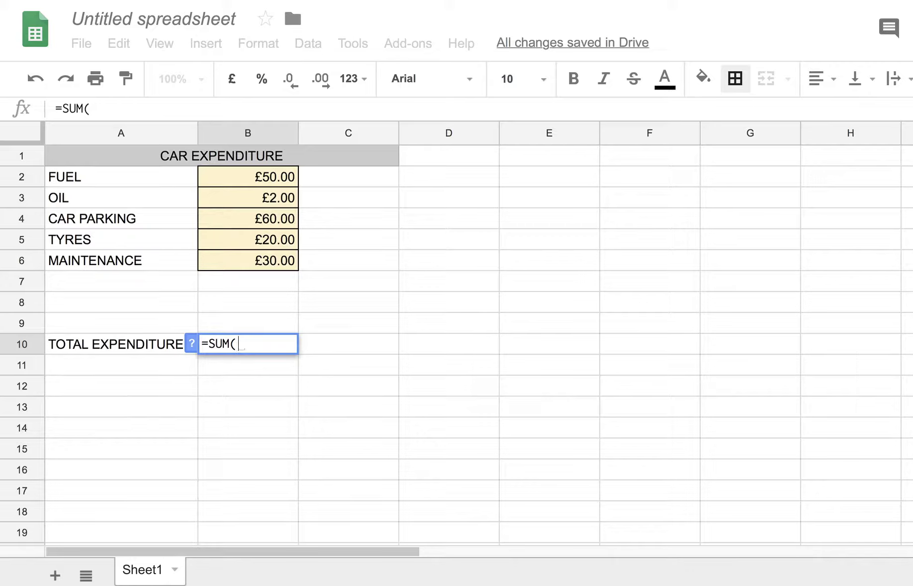
text(B2)
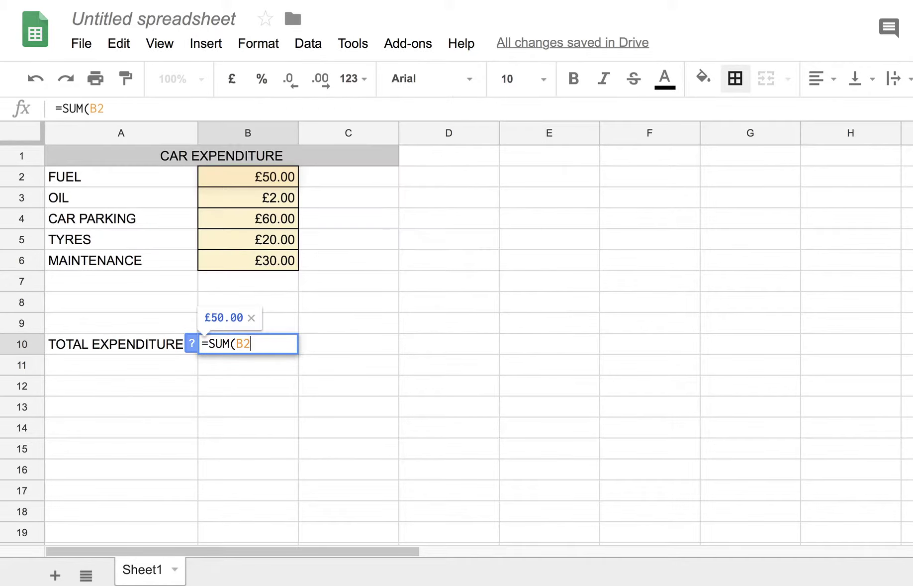
text(:B)
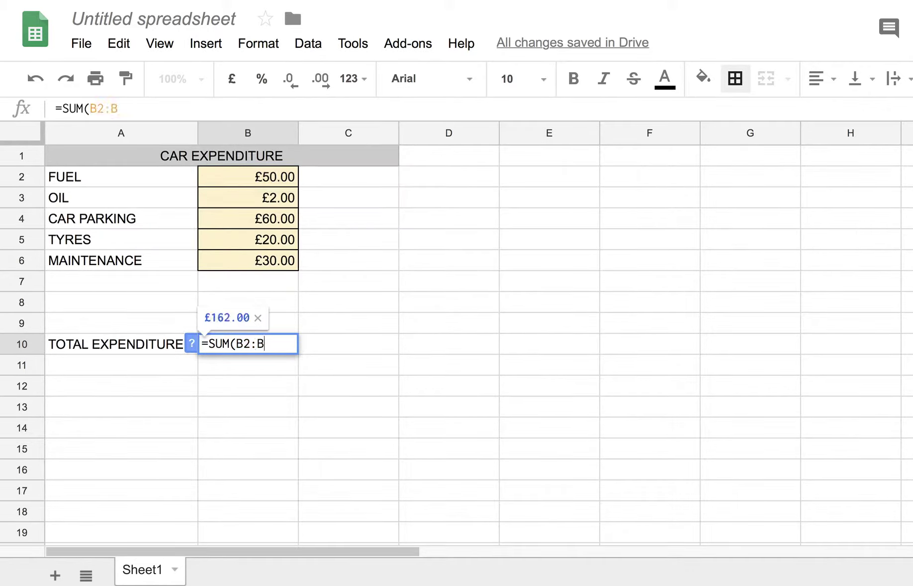
text(9))
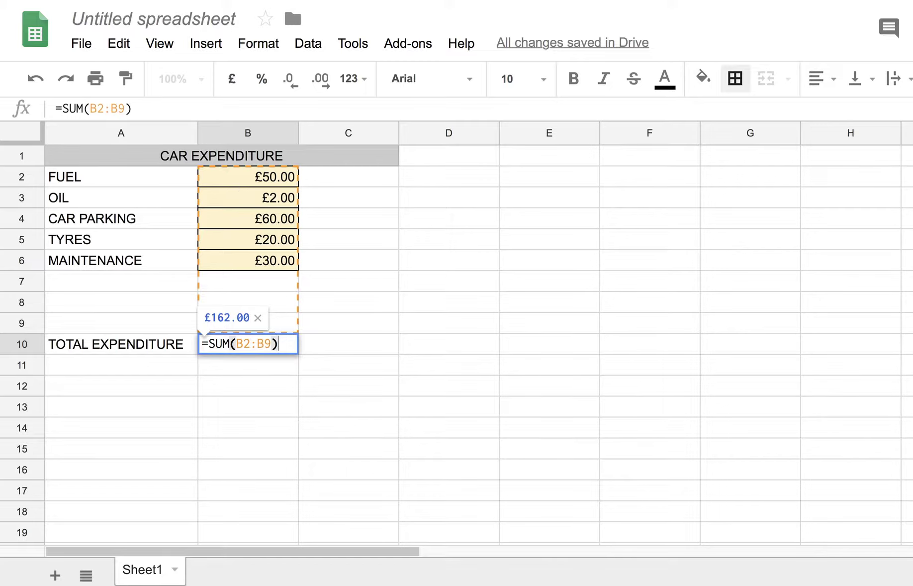
key(Return)
click(273, 351)
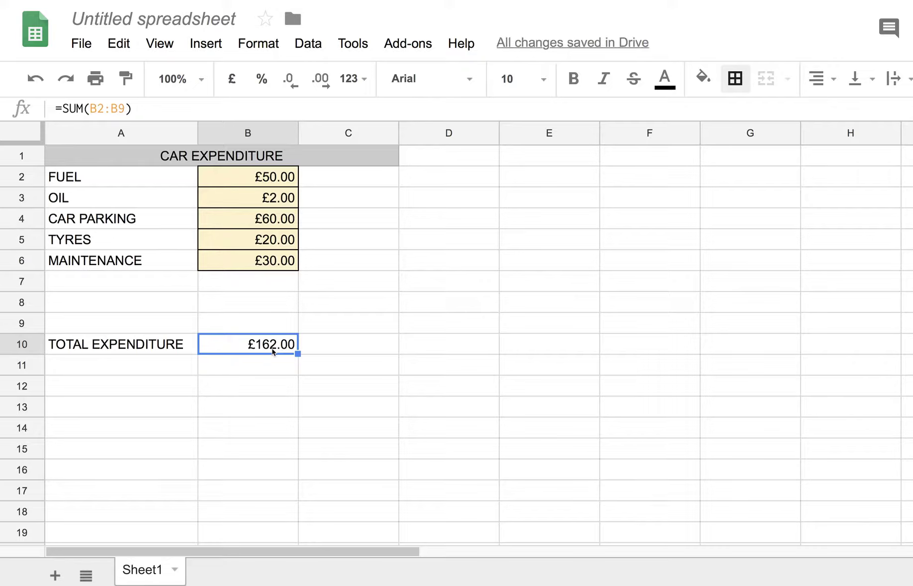
click(92, 284)
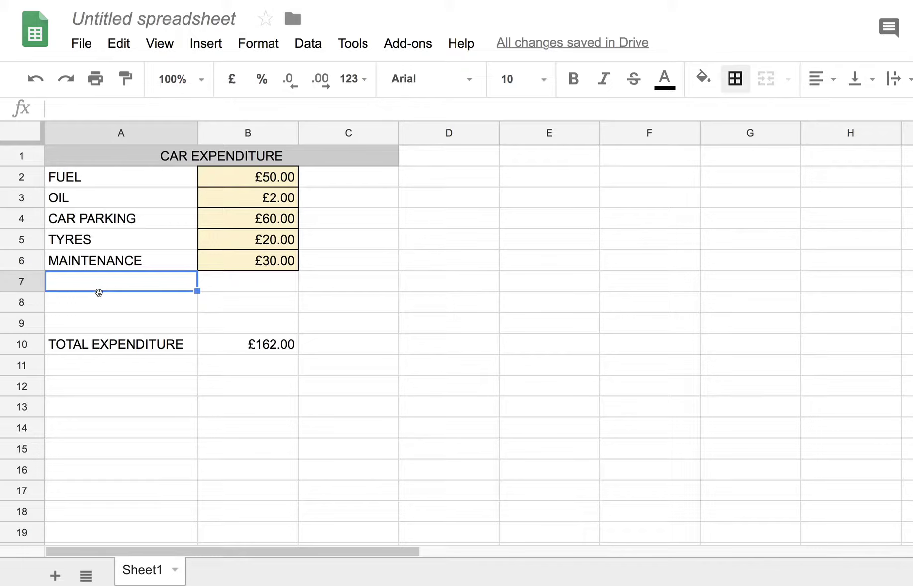
- Add CLEANING at £20.00 in row 7, raising the total to £182.00
text(CLEAN)
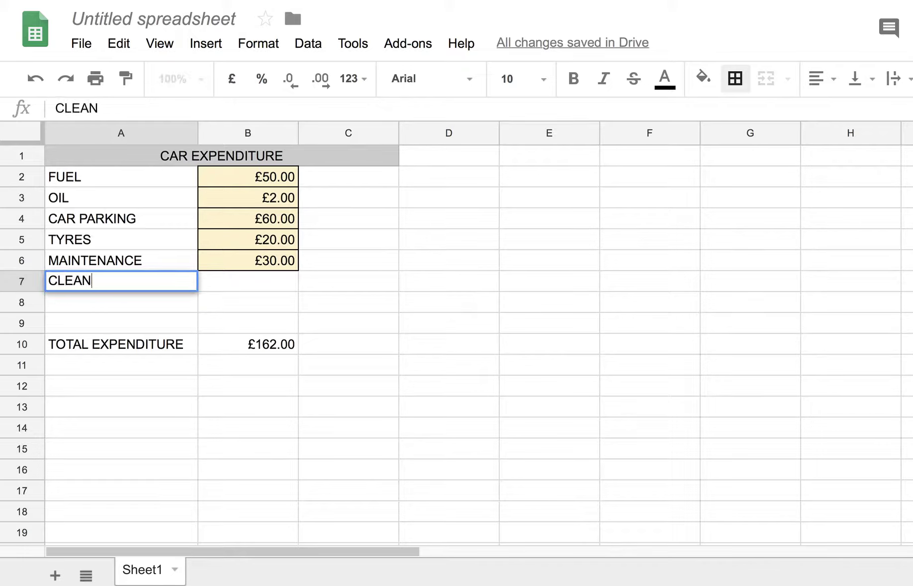
text(ING)
click(251, 283)
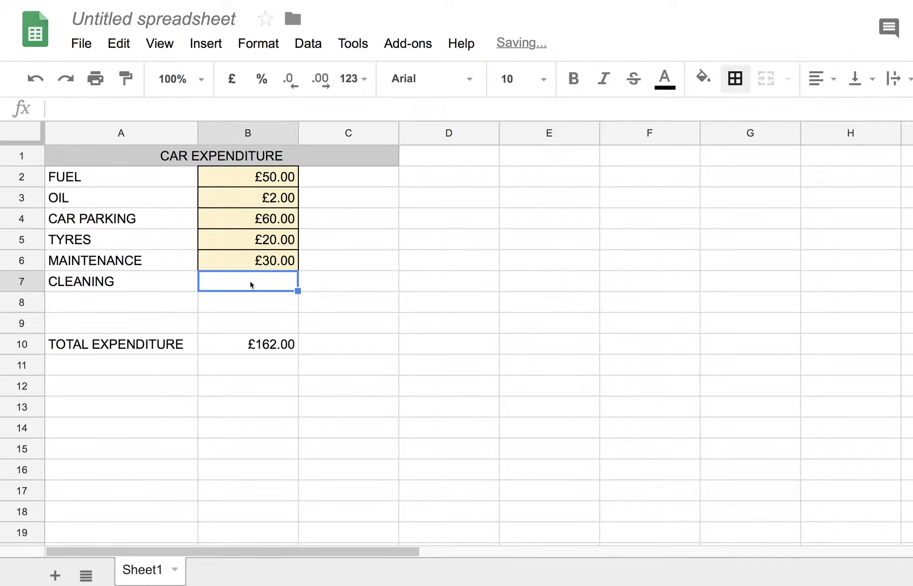
text(£20.)
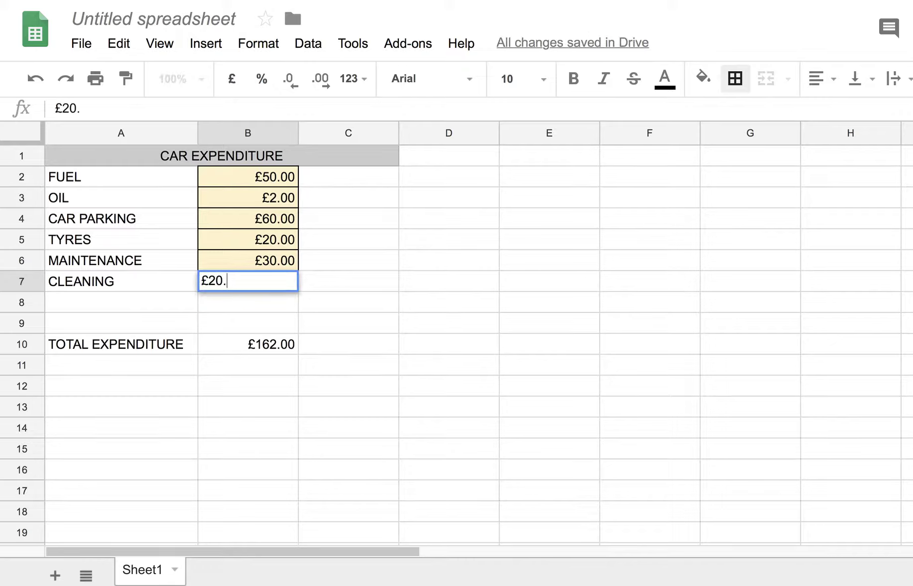
text(00)
key(Return)
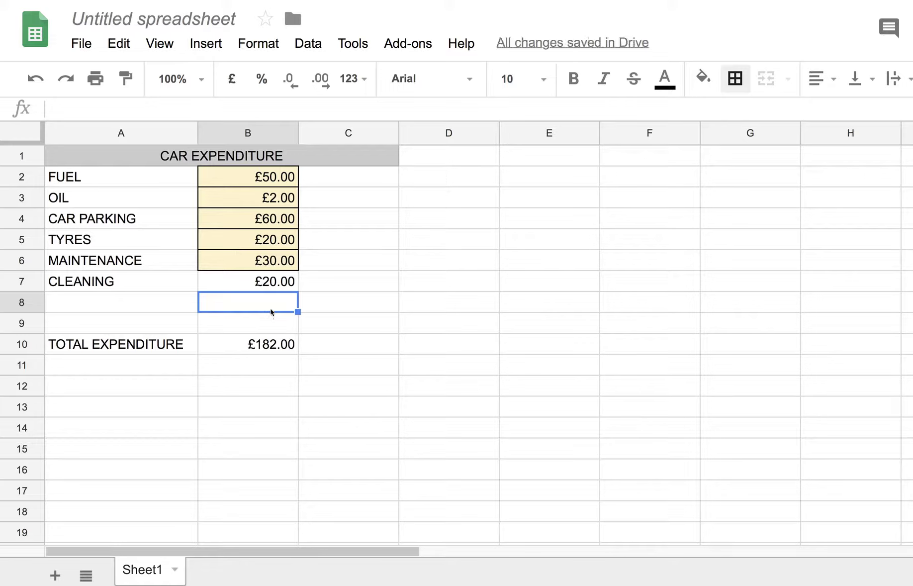
- Give B7:B9 the light yellow fill and all borders to match the amounts above
drag(243, 285, 243, 317)
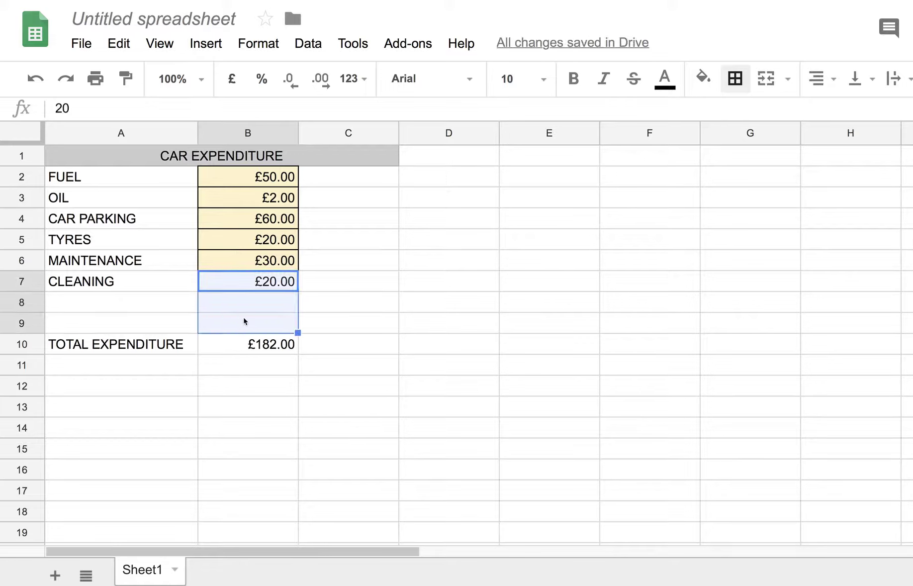
click(702, 79)
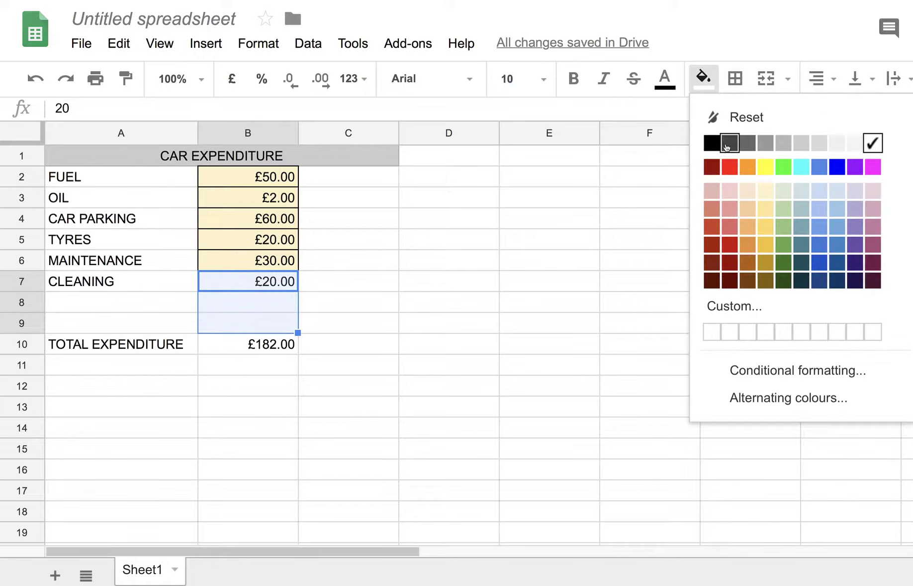
click(765, 190)
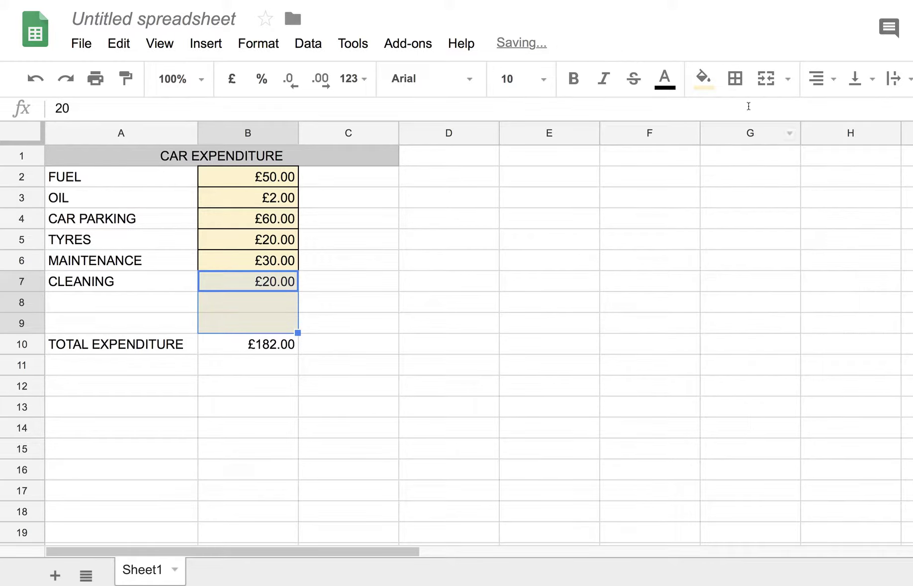
click(736, 79)
click(742, 120)
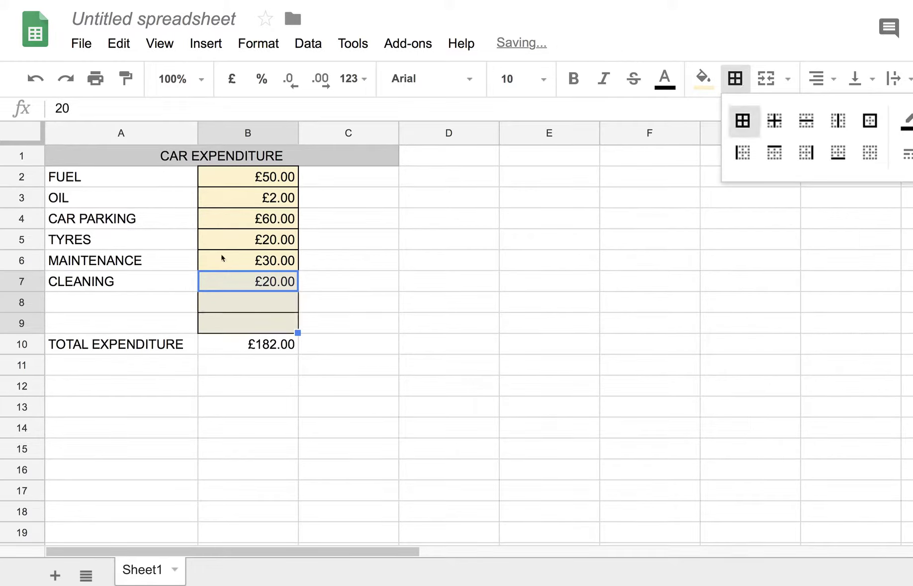
click(66, 306)
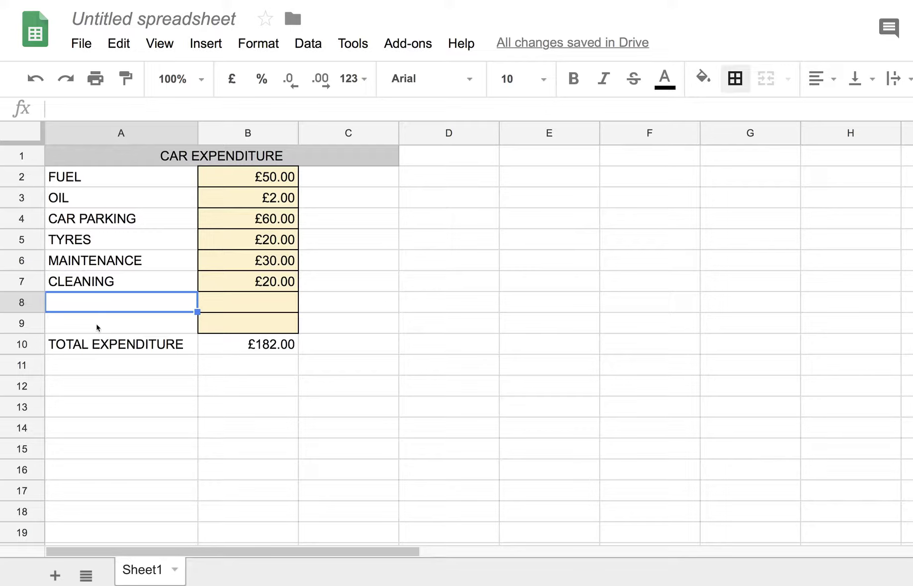
- Add CAR POLISH at £1.00 in row 8
text(CAR)
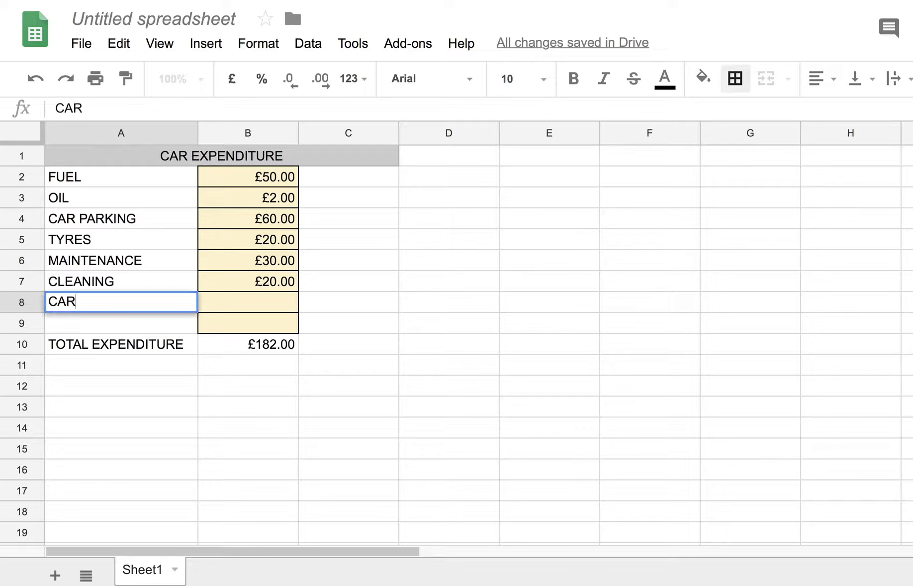
text( POLISH)
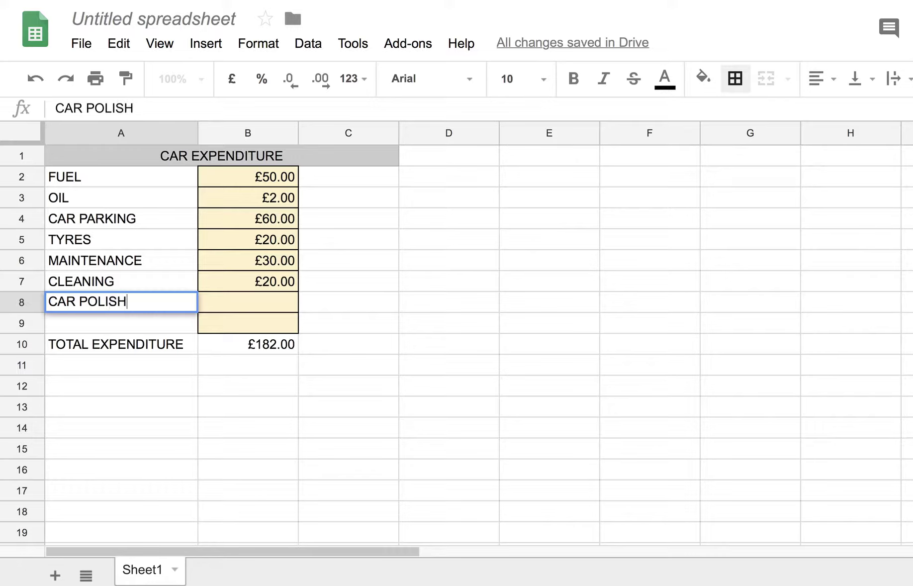
key(Return)
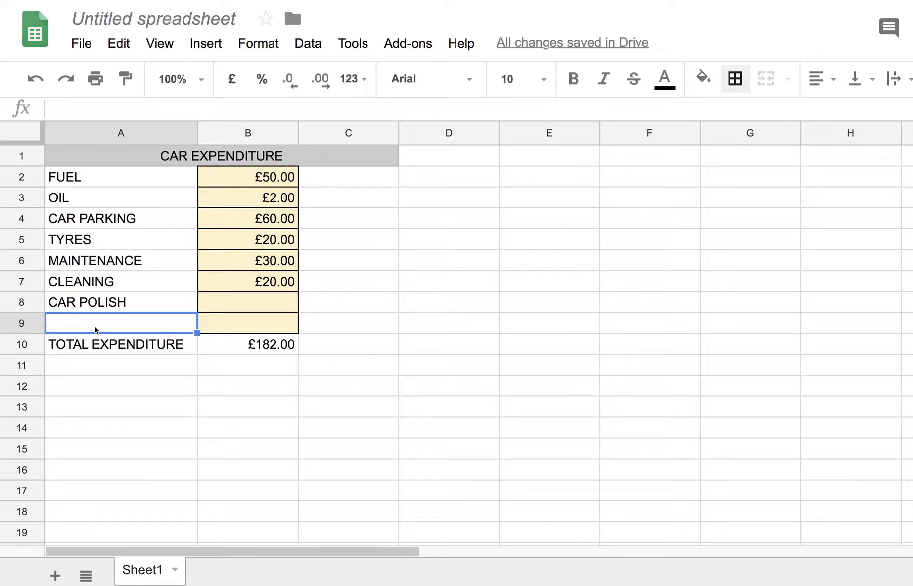
click(240, 301)
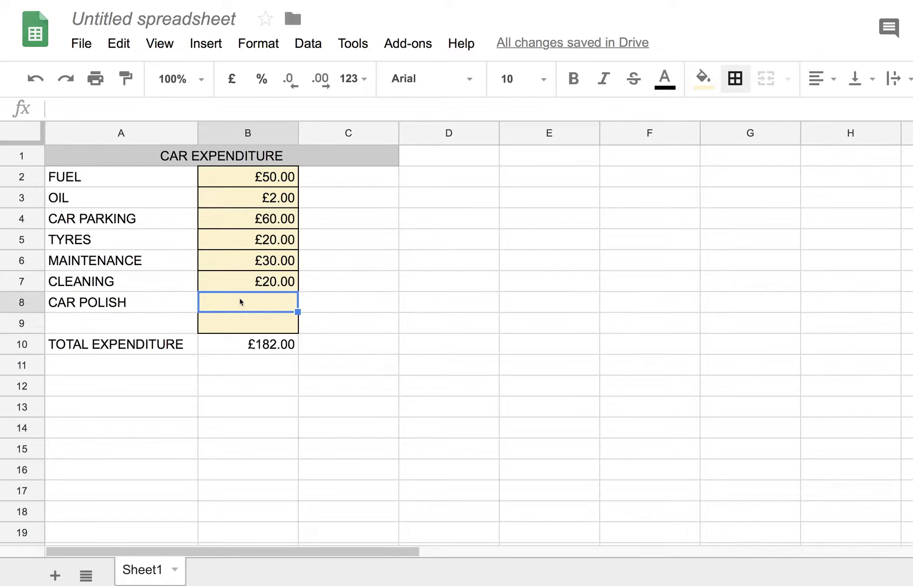
text(£.00)
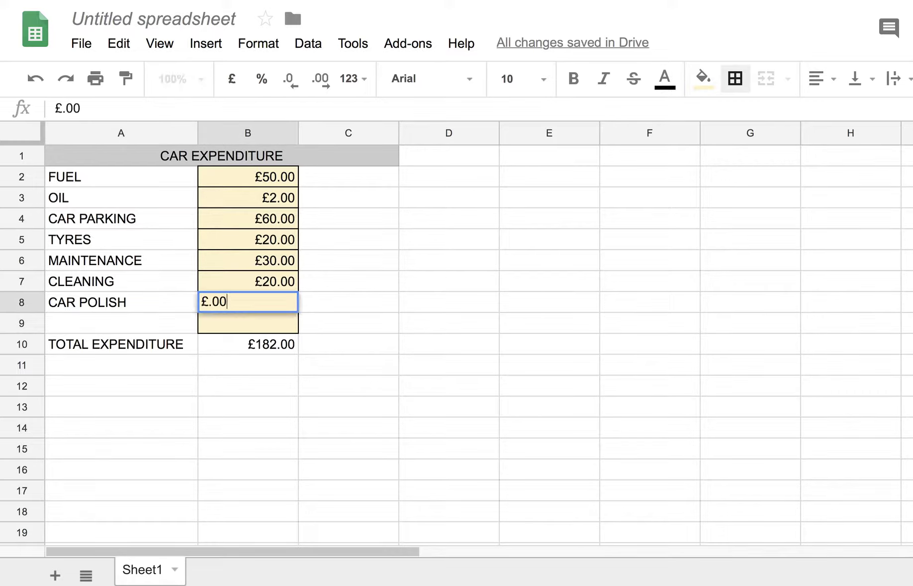
key(BackSpace)
key(BackSpace)
key(BackSpace)
text(1.00)
key(Return)
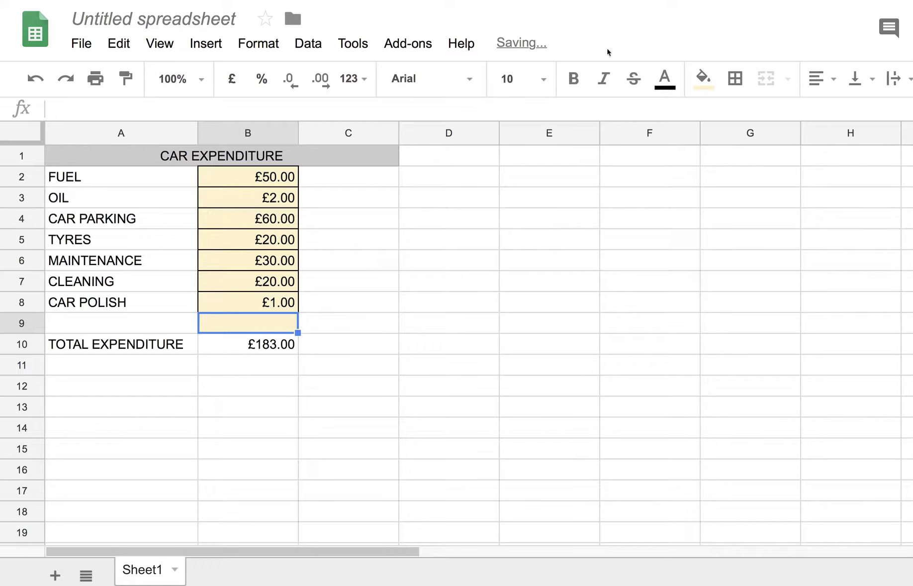
- Add COOLANT at £1.00 in row 9, bringing the total to £184.00
click(87, 324)
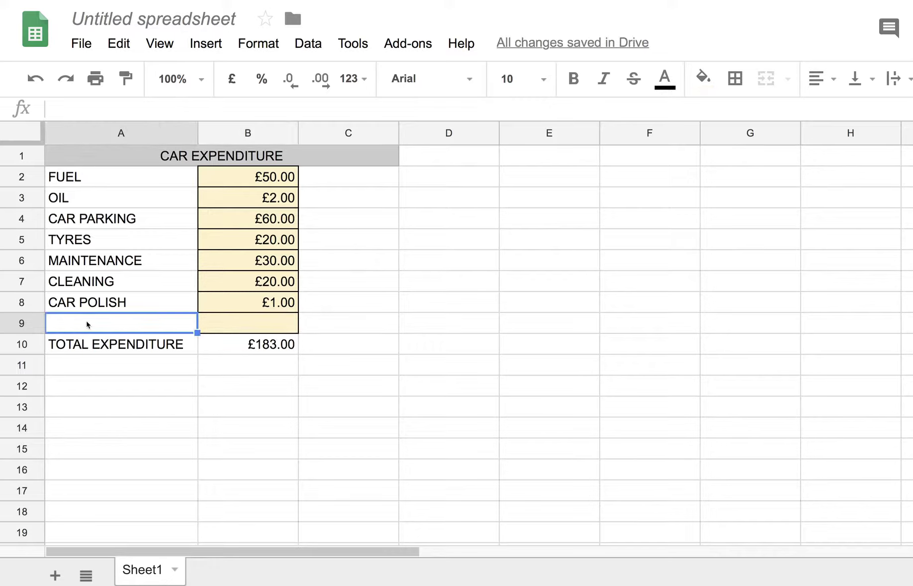
text(COOL)
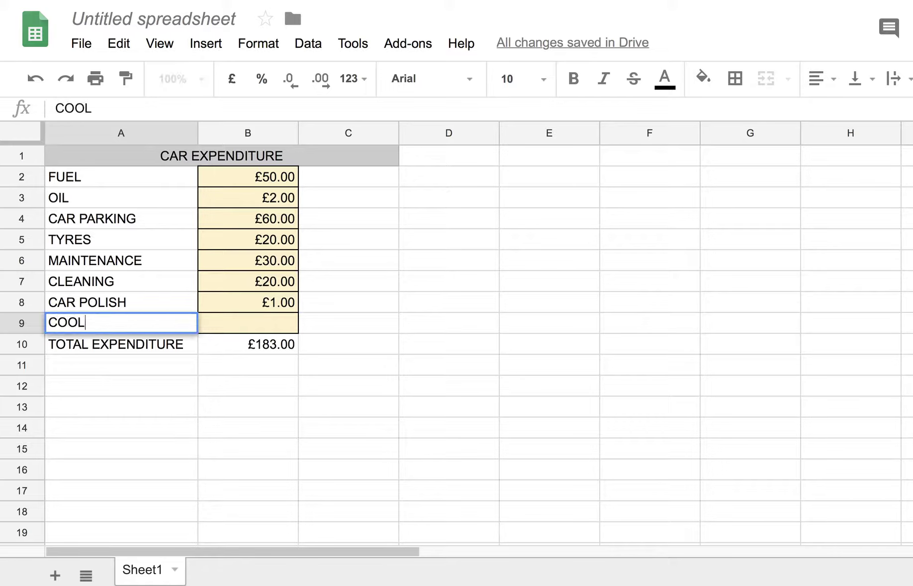
text(ANT)
click(254, 325)
text(£)
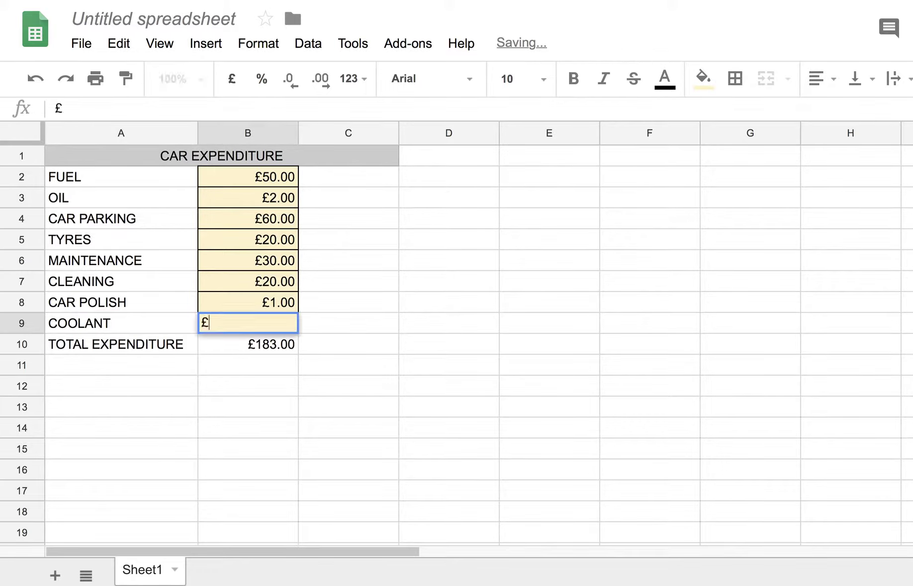
text(1.00)
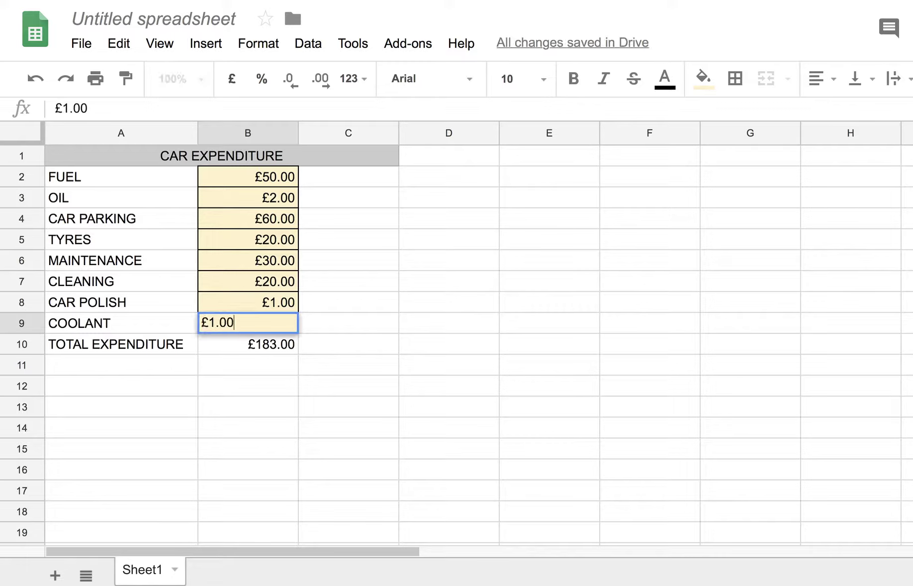
key(Return)
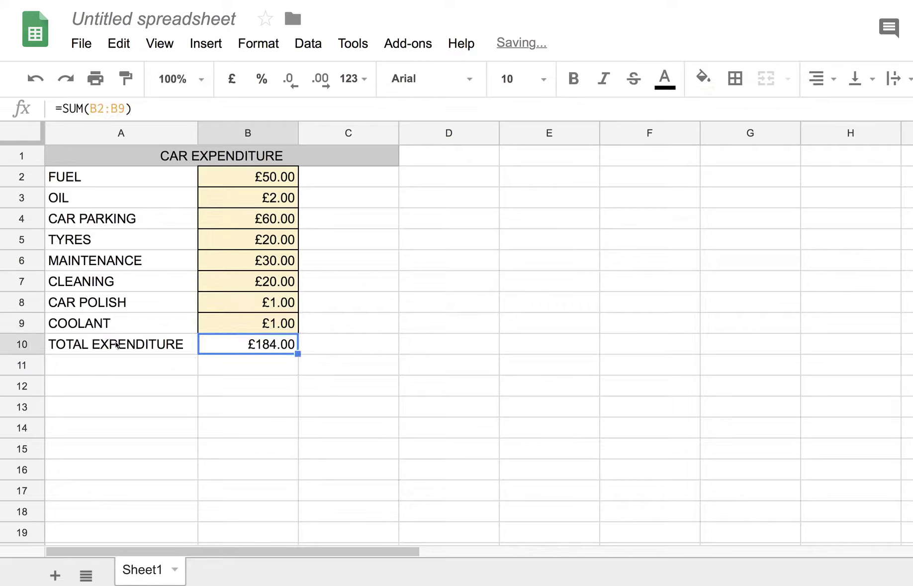
- Insert two blank rows above TOTAL EXPENDITURE, moving it to row 12
click(21, 344)
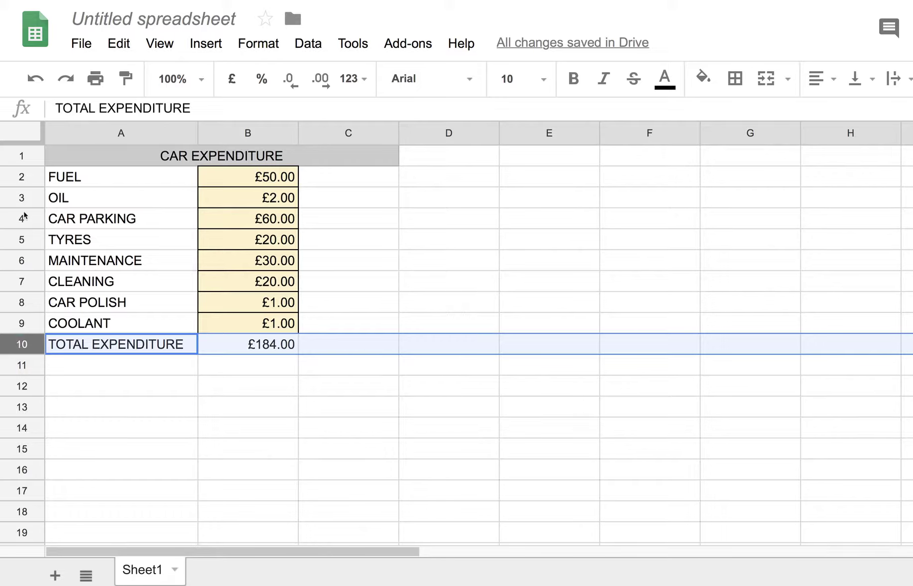
click(203, 46)
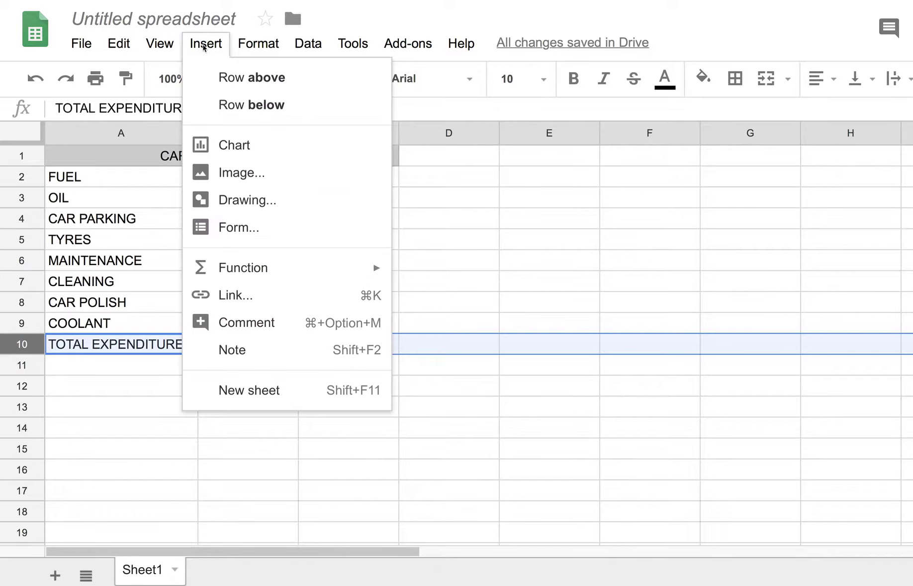
click(231, 78)
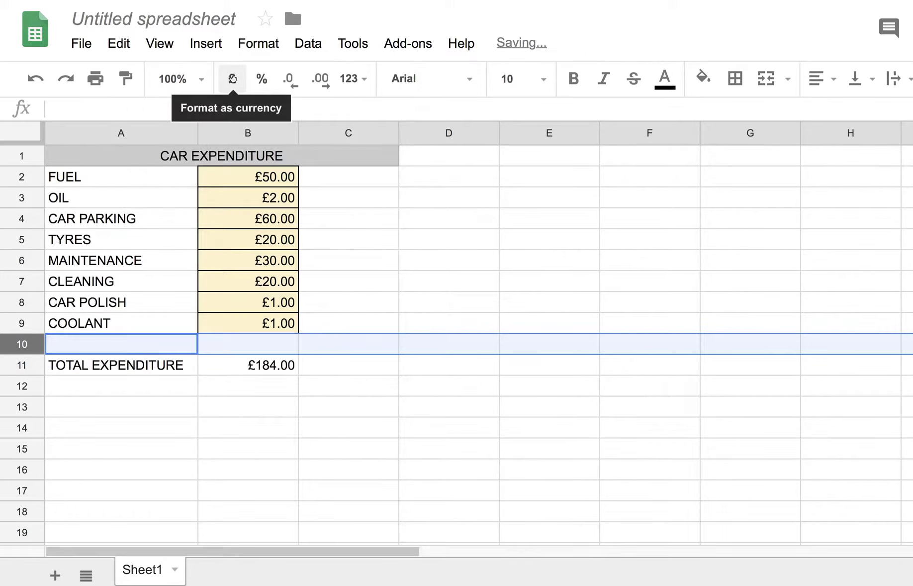
click(205, 43)
click(232, 90)
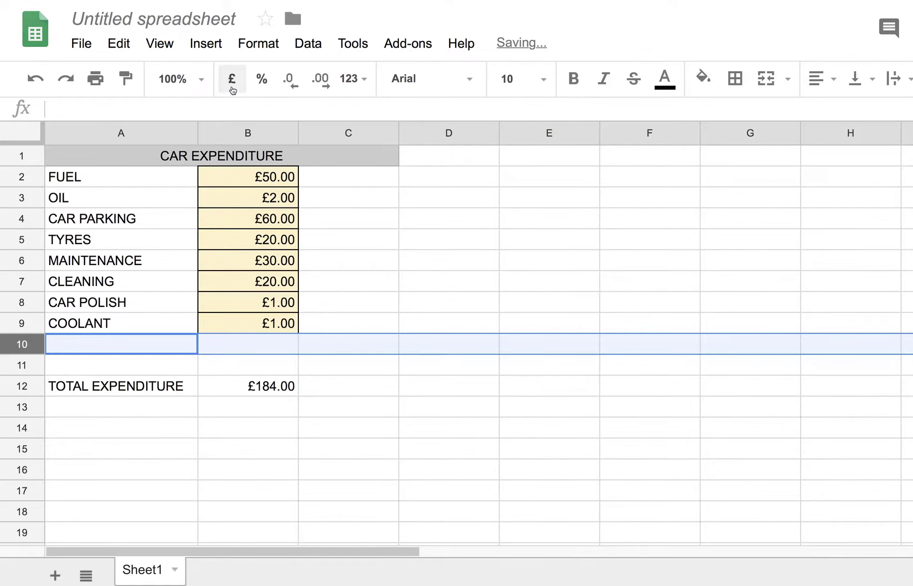
click(226, 418)
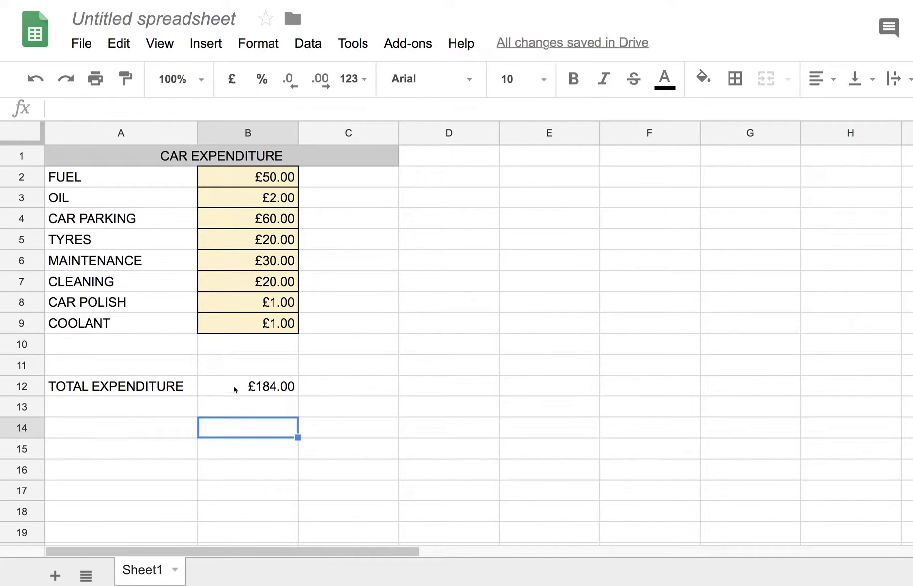
click(271, 391)
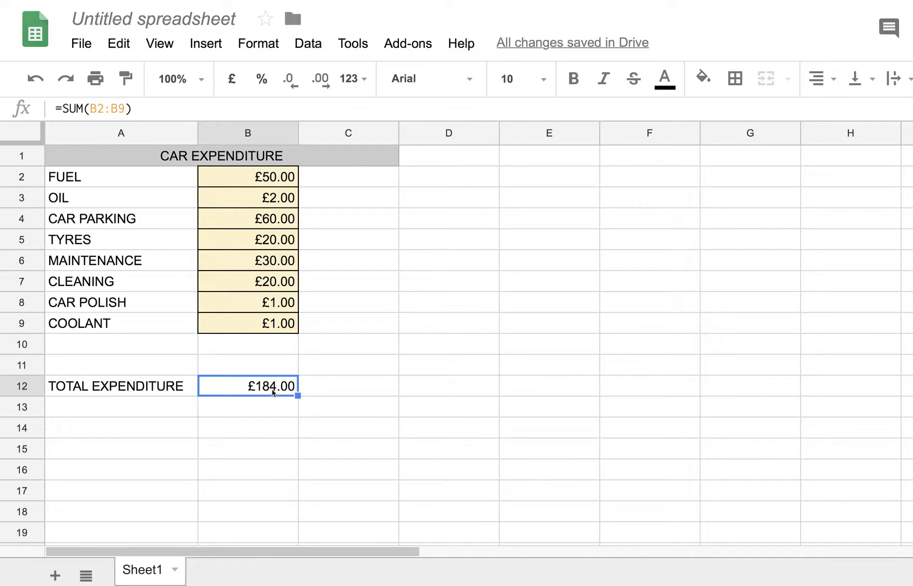
- Widen the total formula to =SUM(B2:B11) so it covers the blank rows, still £184.00
click(127, 108)
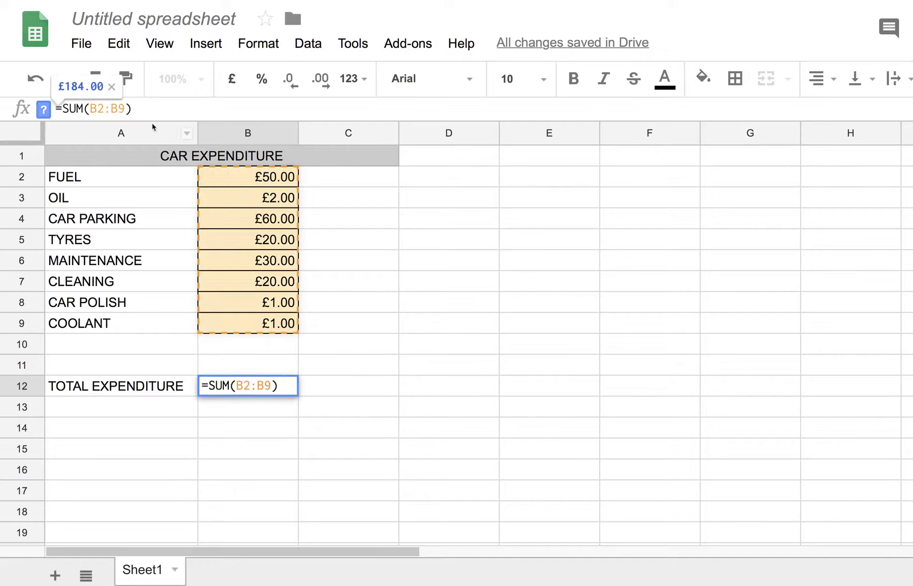
key(BackSpace)
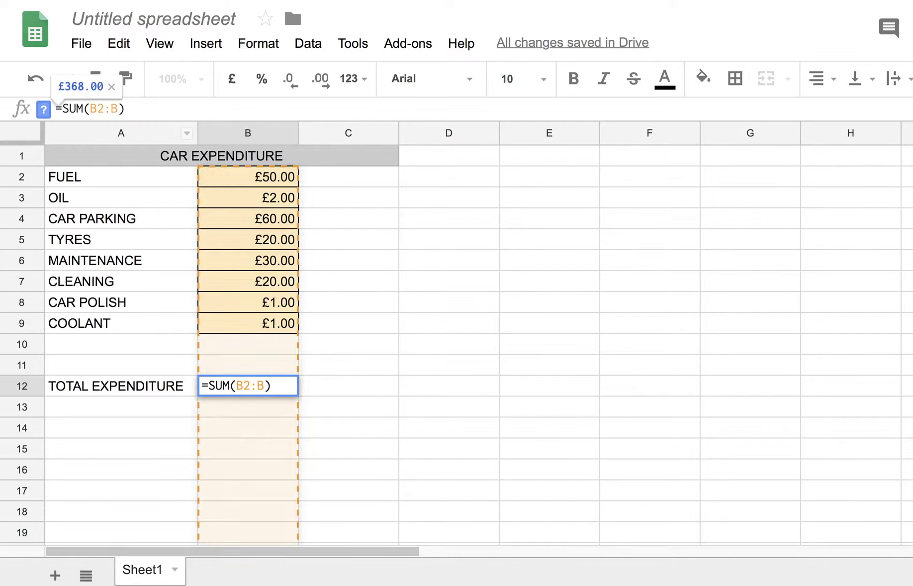
text(11)
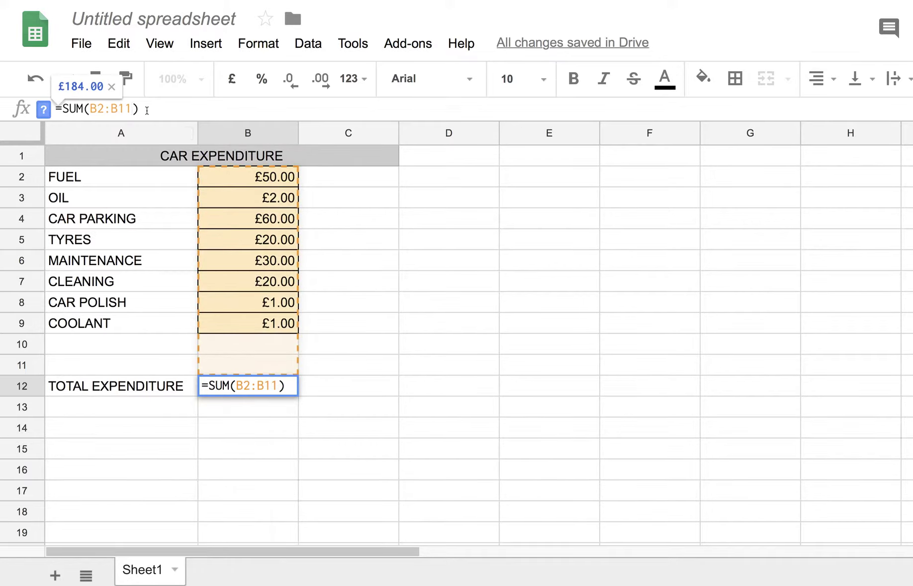
key(Return)
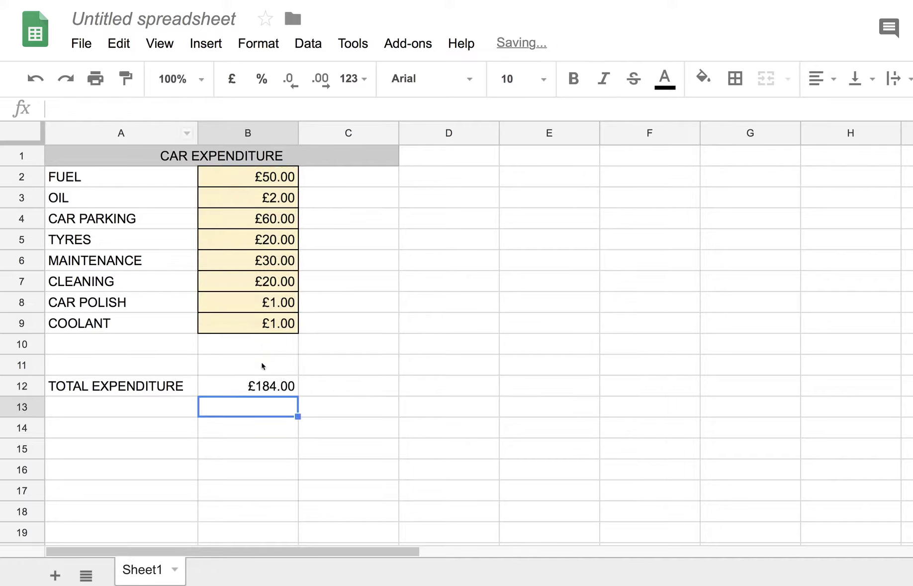
key(Up)
key(Up)
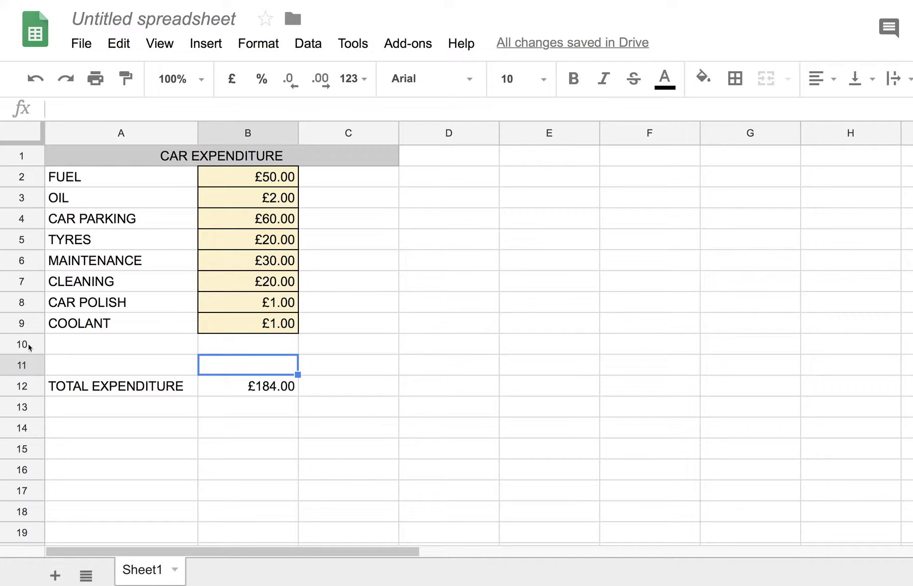
click(15, 347)
- Delete blank rows 10–11 so TOTAL EXPENDITURE returns to row 10 with =SUM(B2:B9)
drag(13, 351, 17, 362)
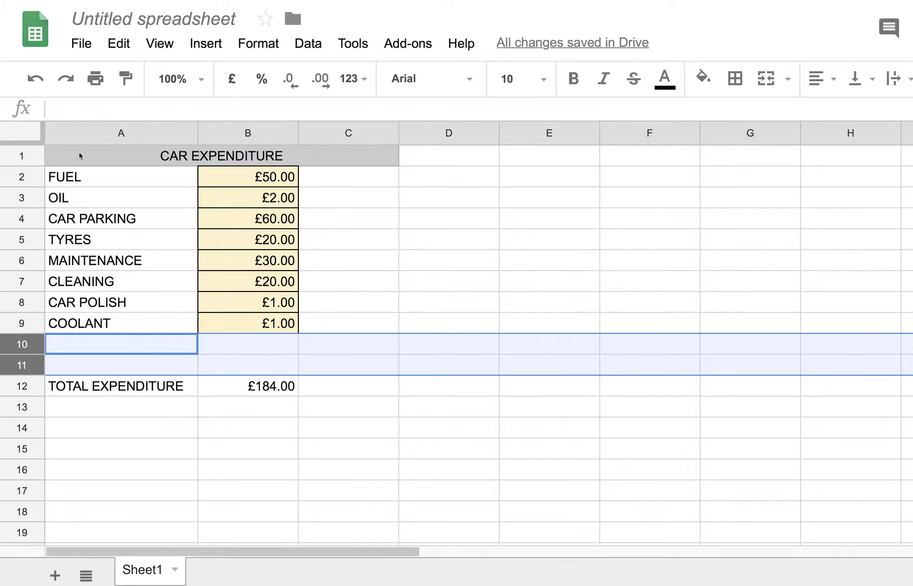
click(121, 45)
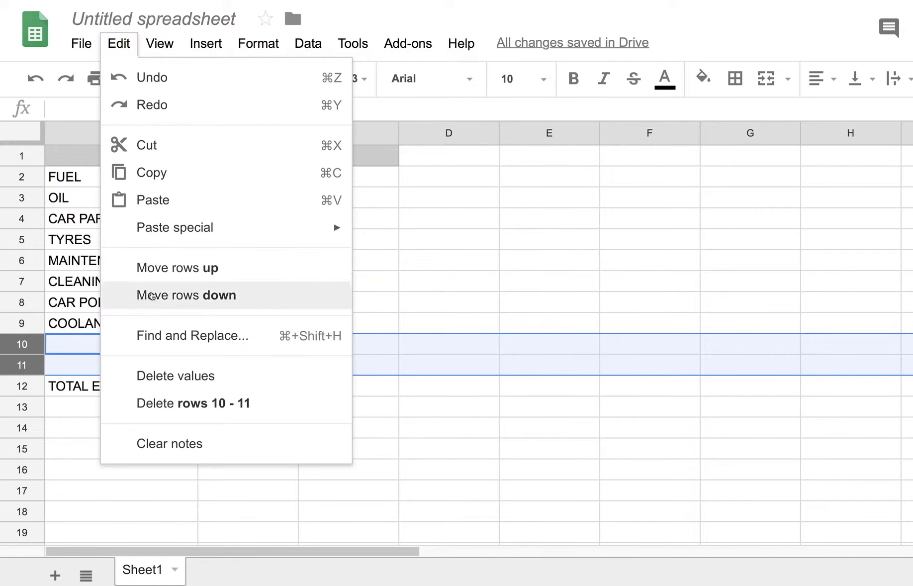
click(168, 403)
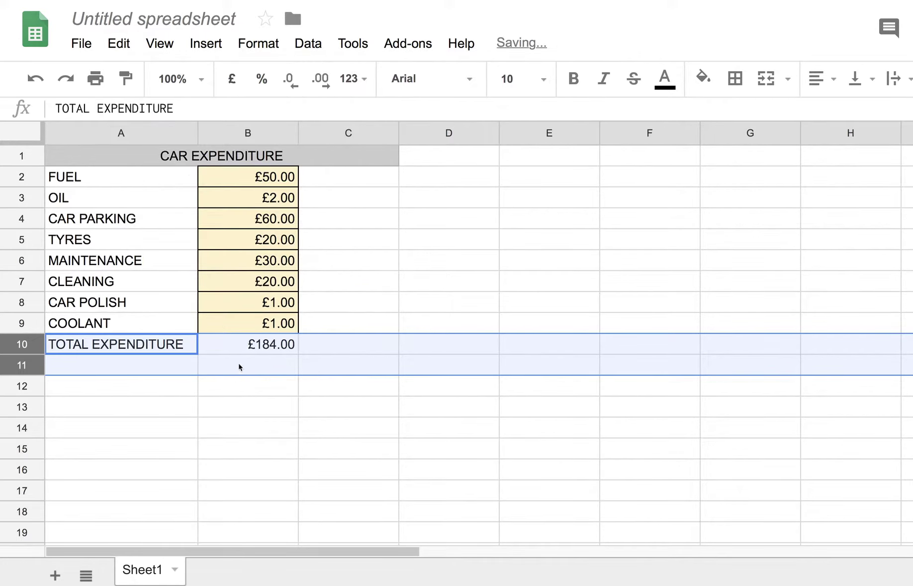
click(267, 350)
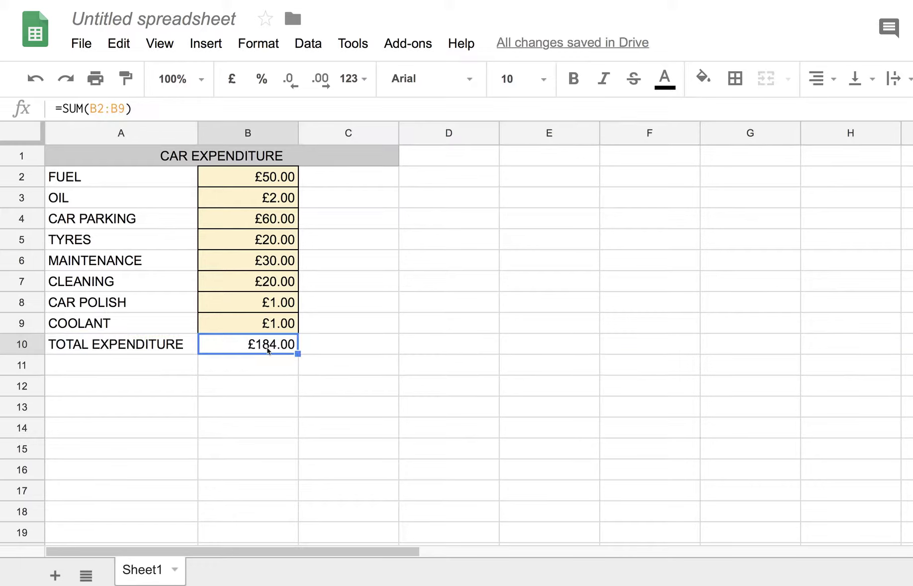
click(23, 321)
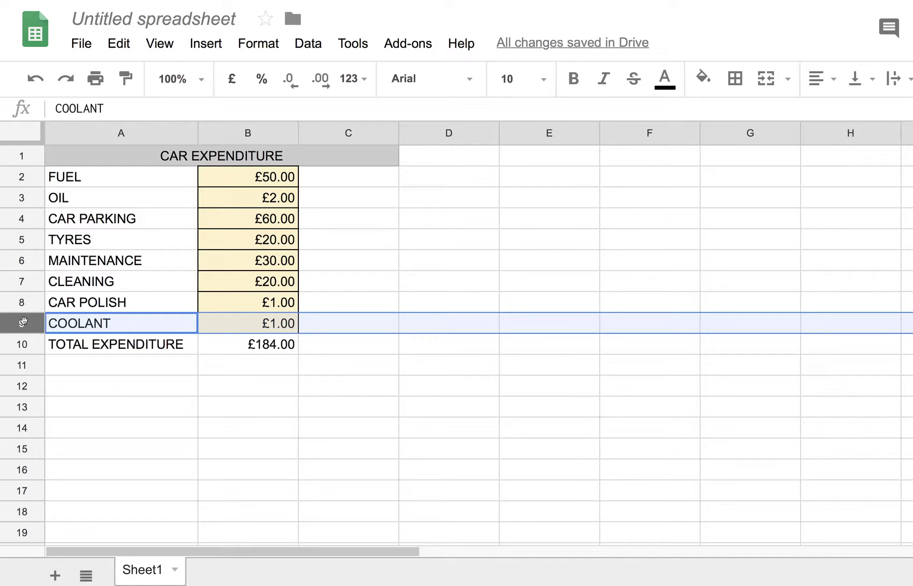
- Insert two blank rows above COOLANT, moving it to row 11 and the total to row 12
click(204, 42)
click(232, 75)
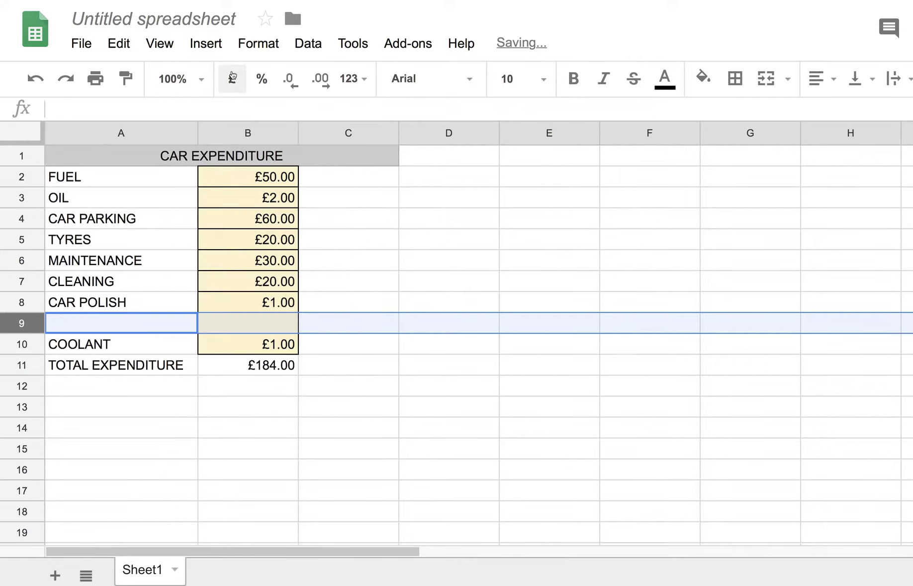
click(265, 368)
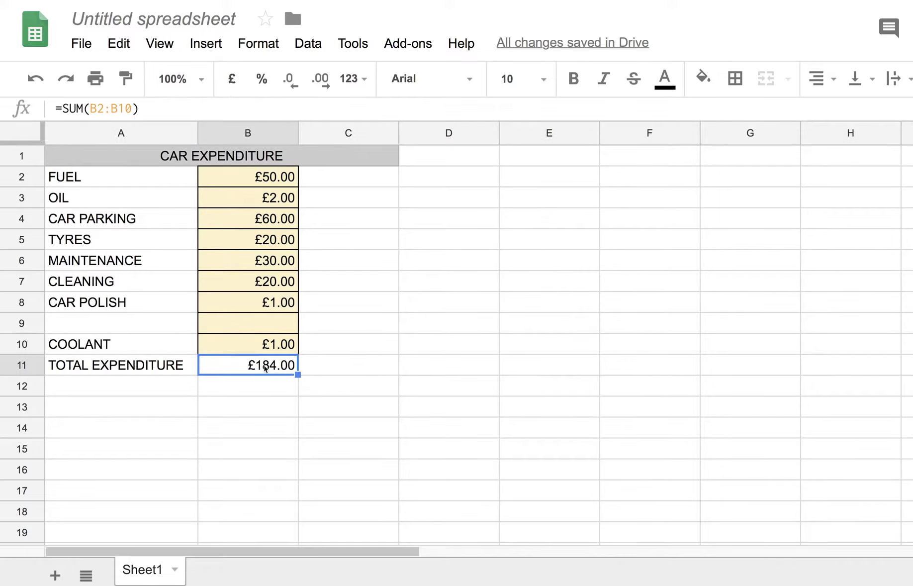
click(28, 324)
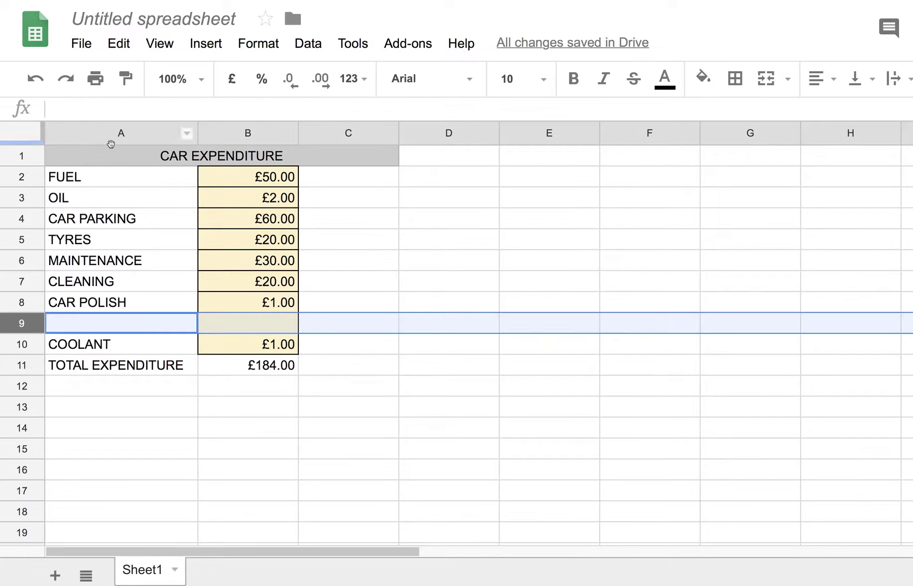
click(196, 47)
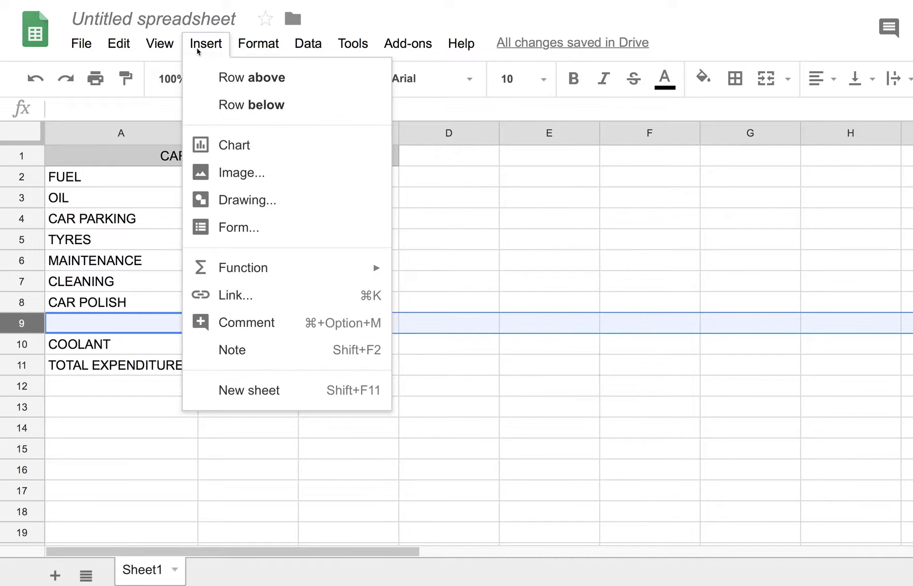
click(219, 83)
click(340, 450)
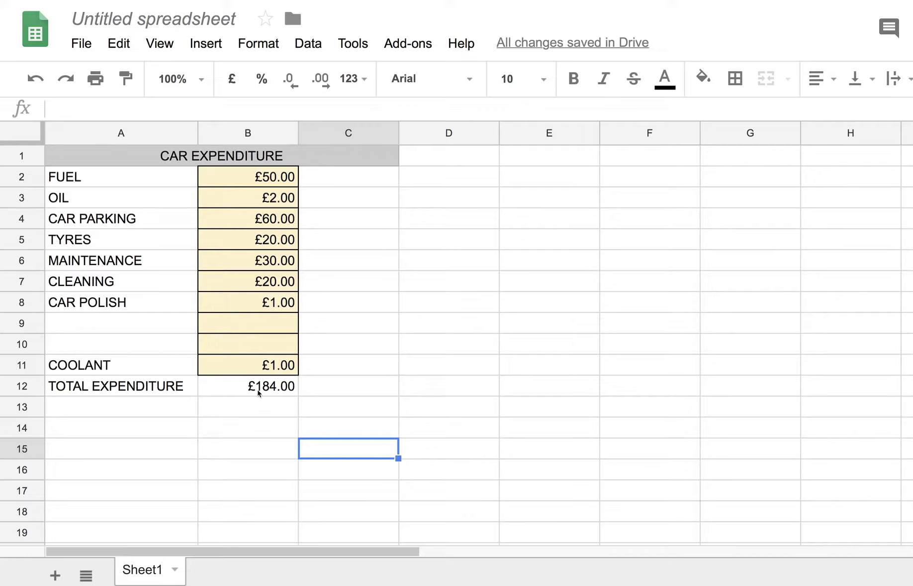
click(243, 391)
click(14, 387)
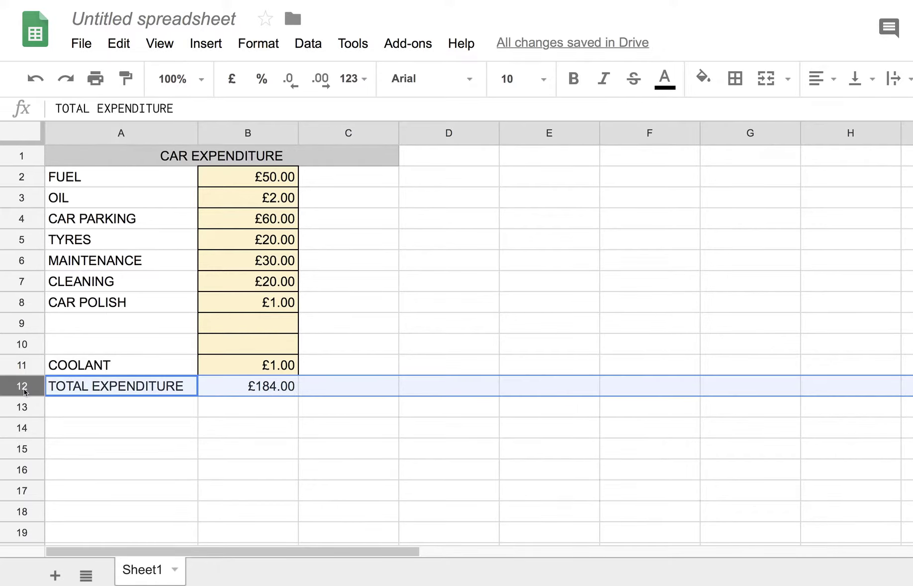
- Add a blank row above the total, and change the total formula in B13 to =SUM(B2:B12)
click(215, 46)
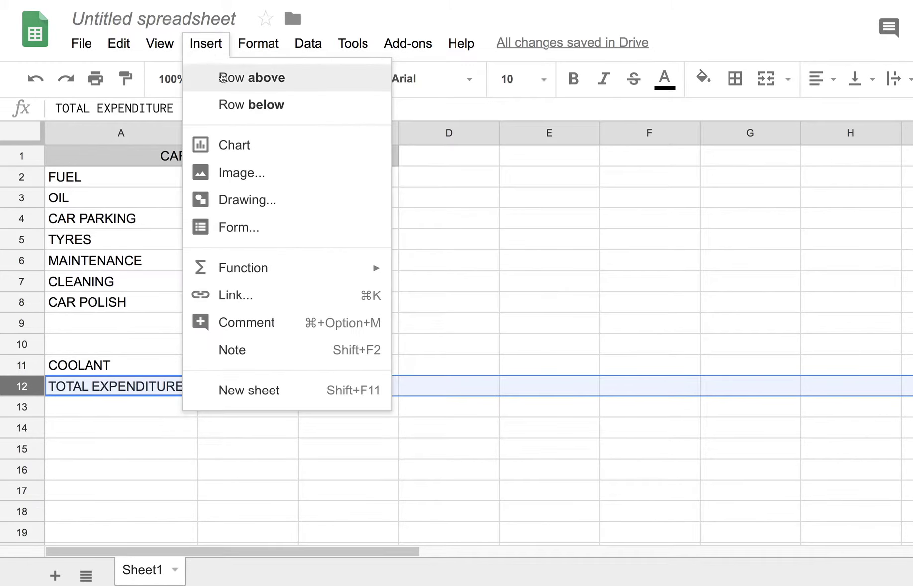
click(223, 78)
click(263, 413)
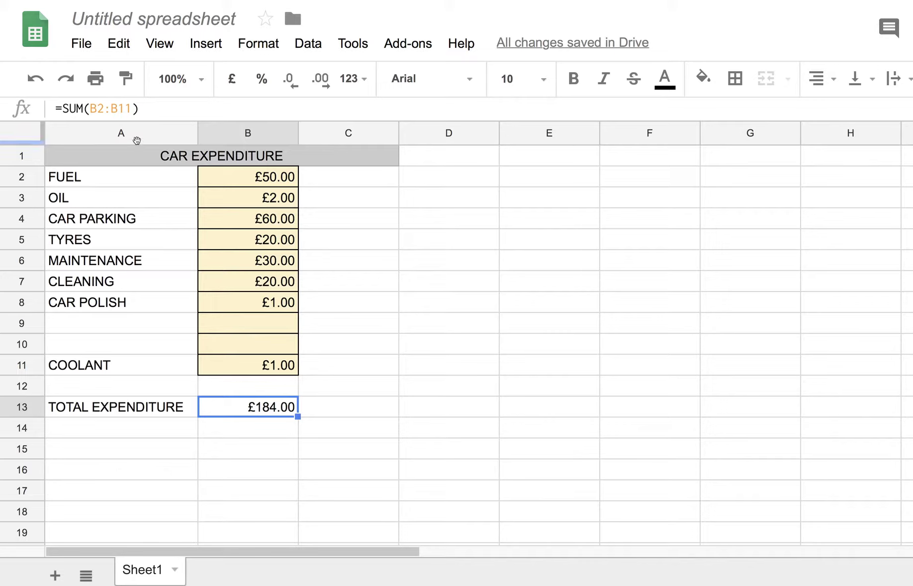
click(131, 108)
key(BackSpace)
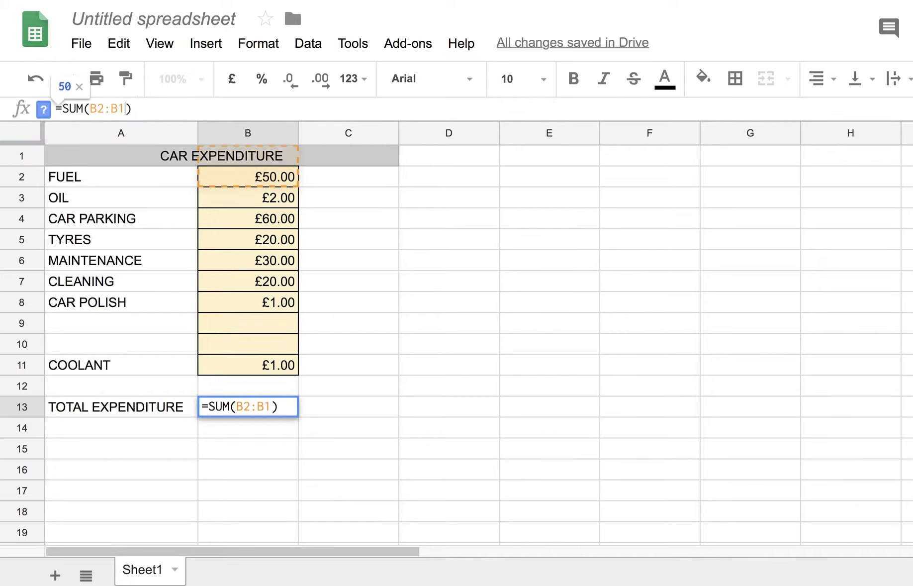
text(2)
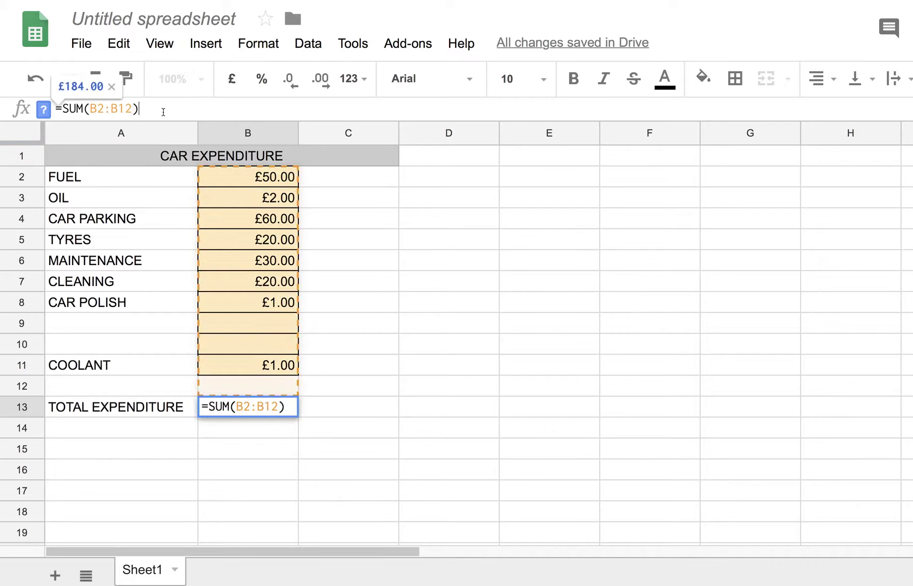
key(Return)
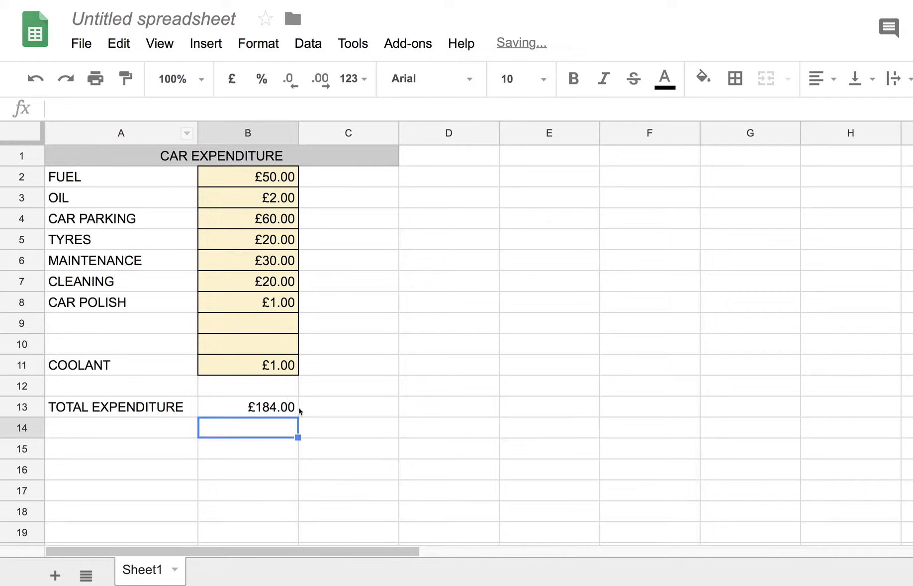
click(324, 426)
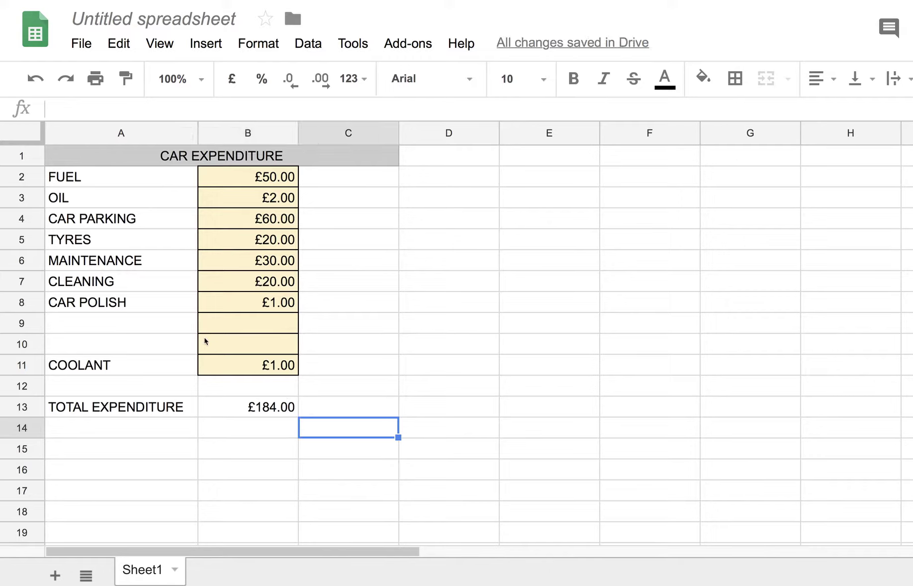
- Insert a third blank row above COOLANT, pushing TOTAL EXPENDITURE down to row 14
click(27, 326)
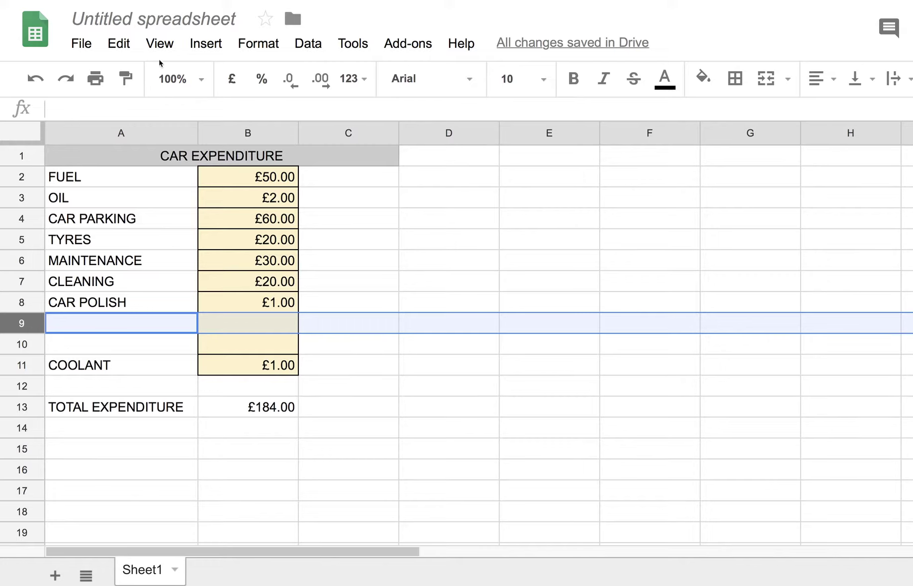
click(202, 44)
click(221, 76)
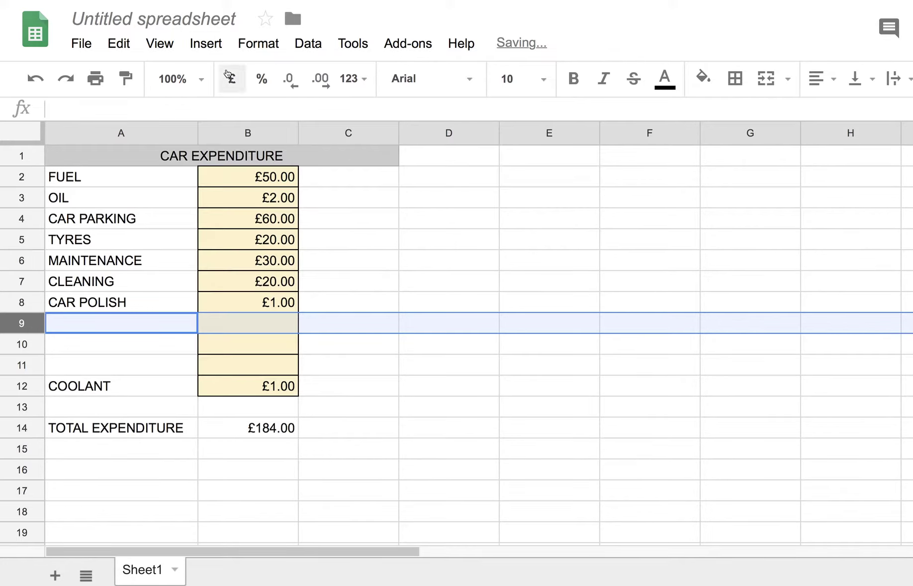
click(368, 386)
click(252, 328)
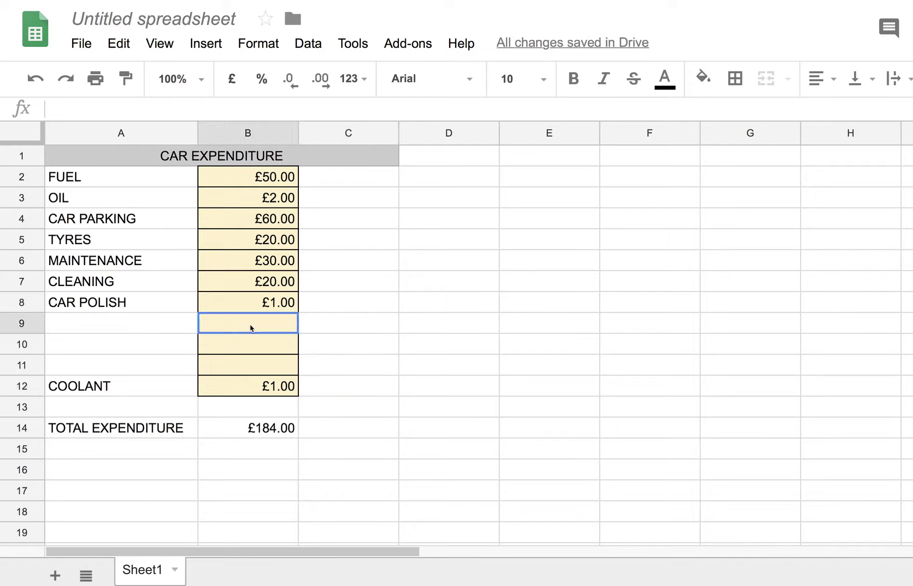
click(252, 341)
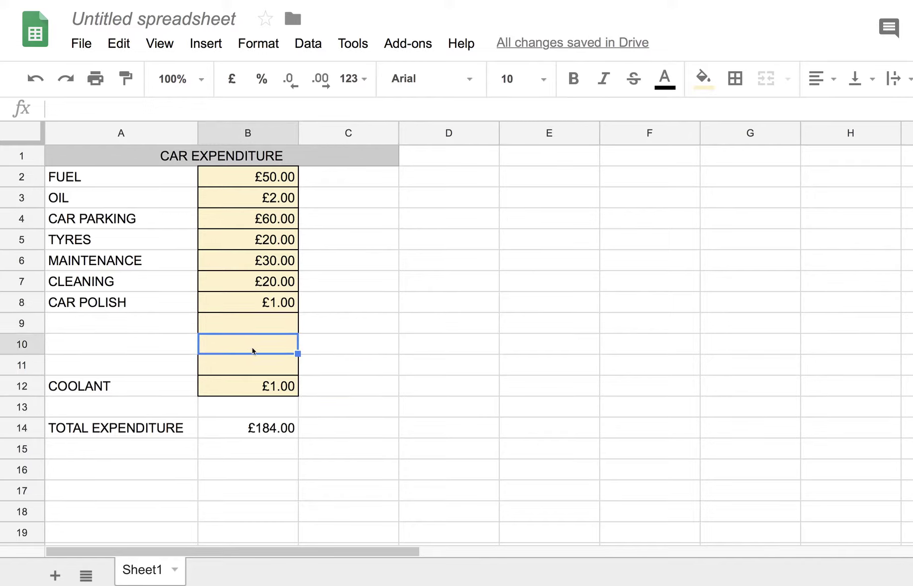
click(65, 323)
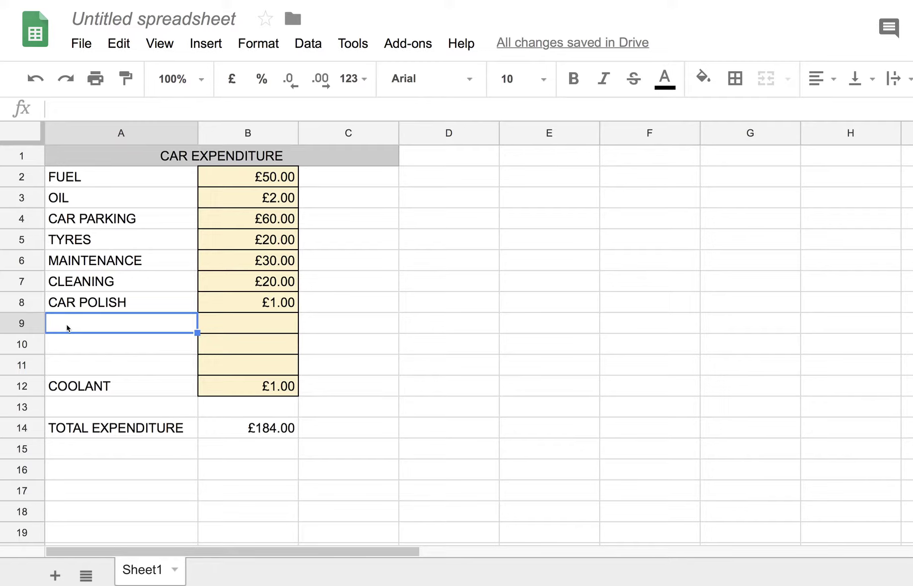
- Add SPARK PLUGS and ANTIFREEZE in rows 9–10 at £1.00 each
text(SPAR)
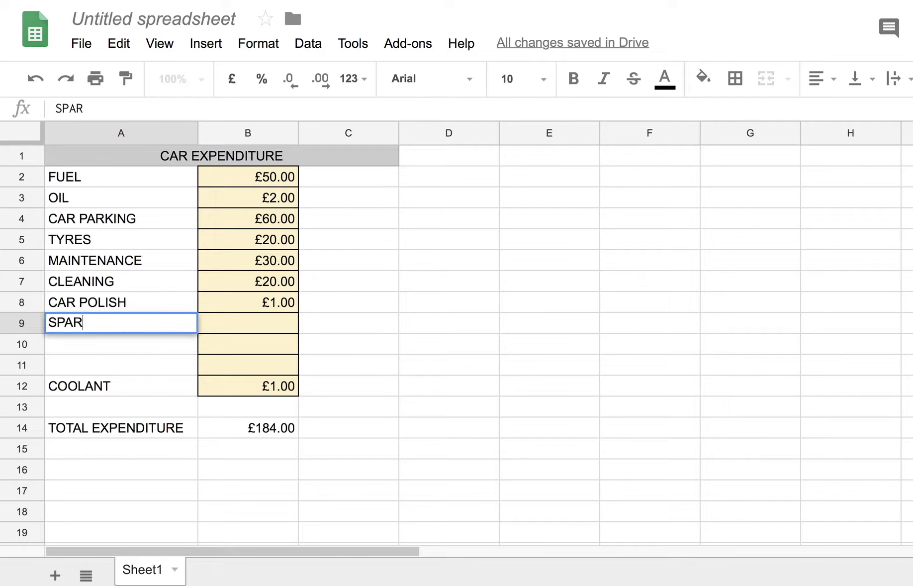
text(K PLUGS)
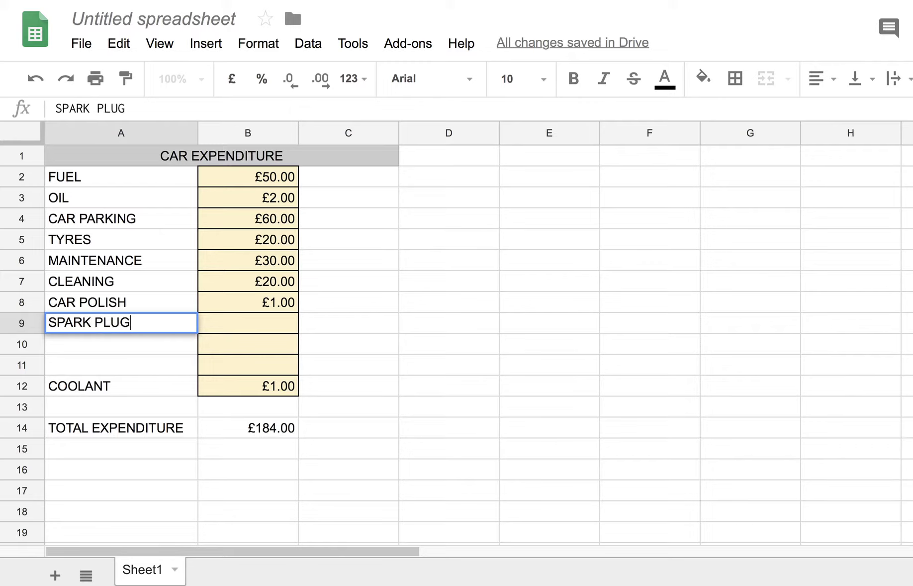
click(269, 327)
text(£)
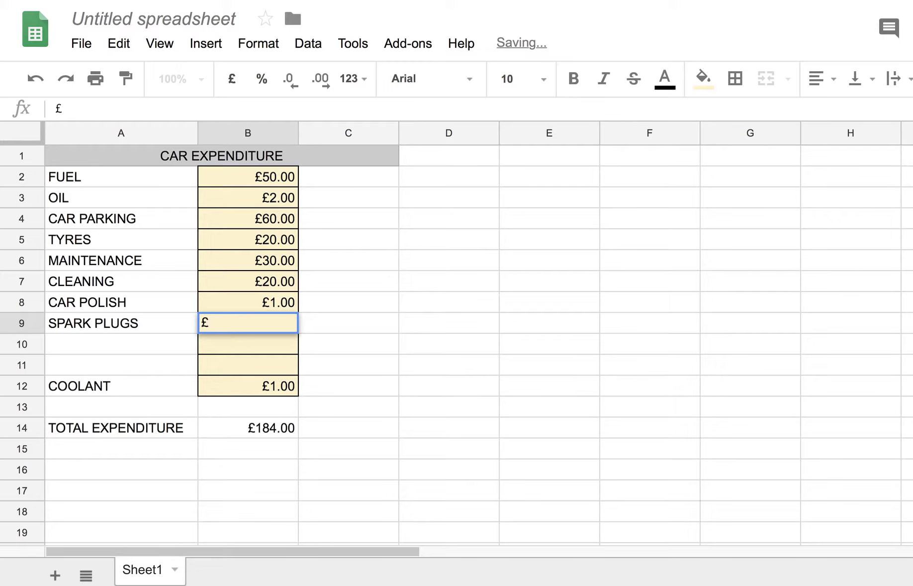
text(1.00)
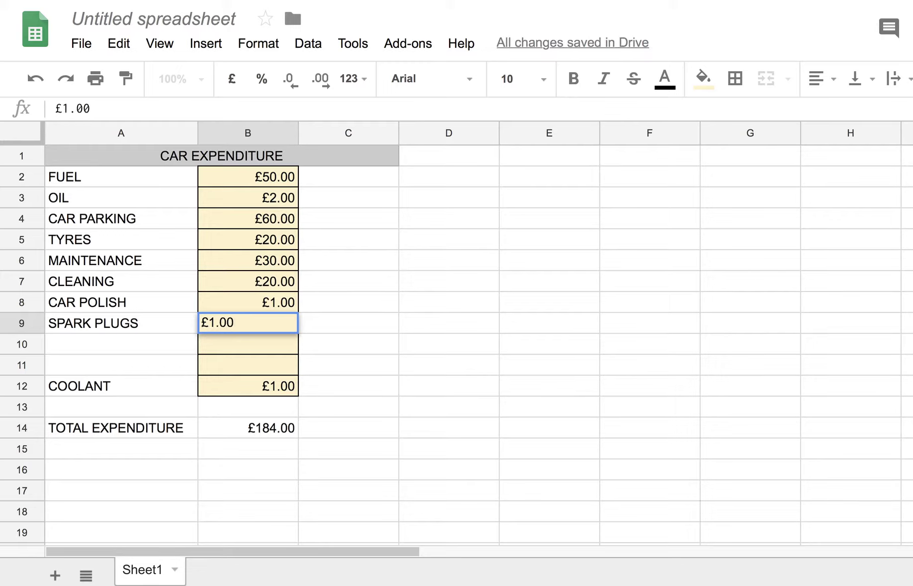
click(84, 337)
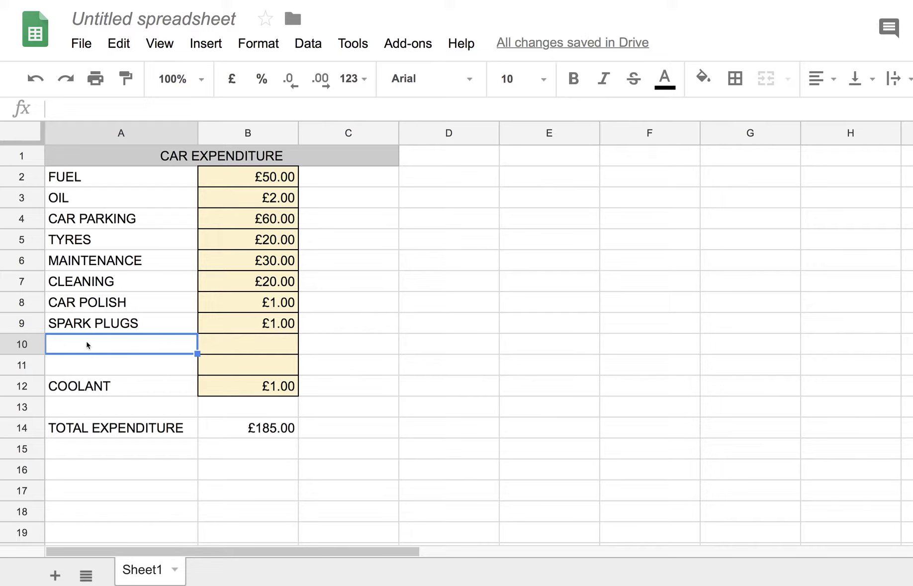
text(ANTIFREEZE)
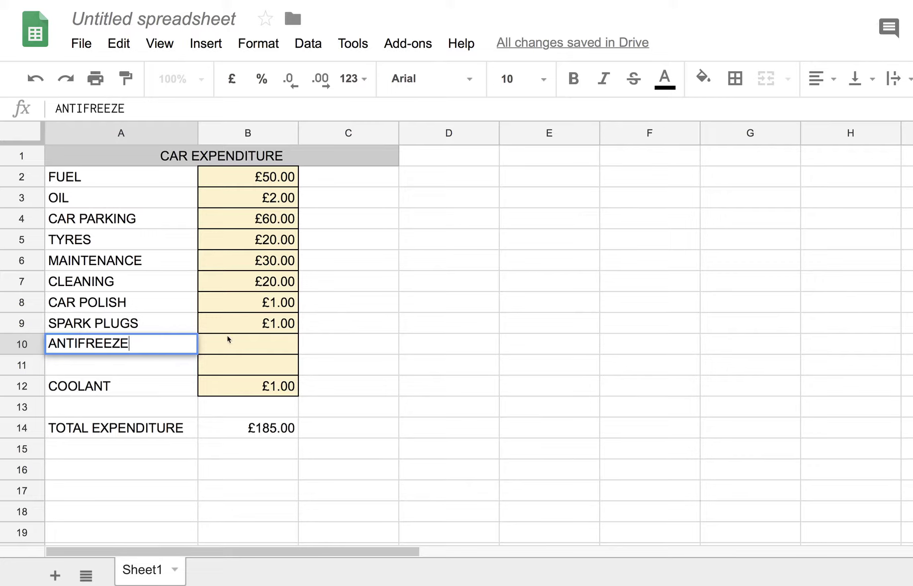
click(252, 348)
text(£)
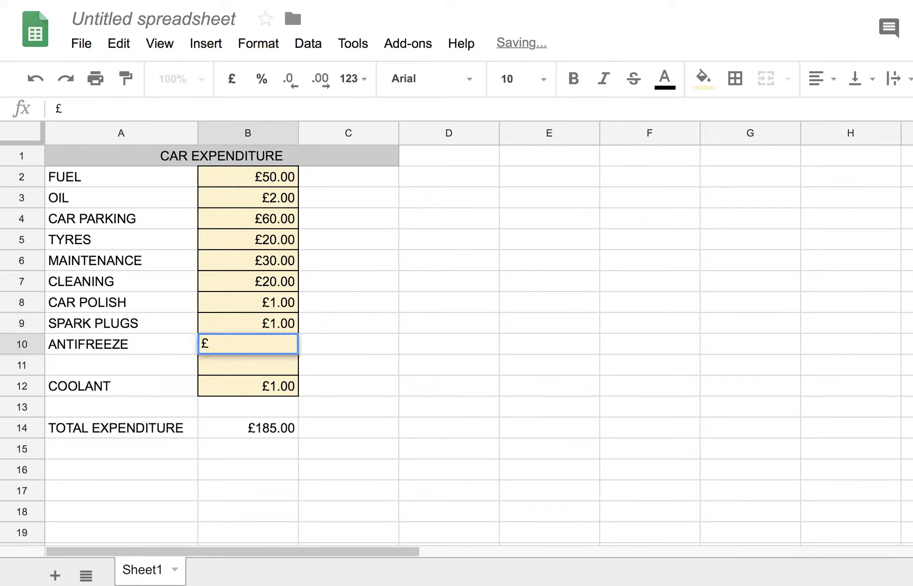
text(1.00)
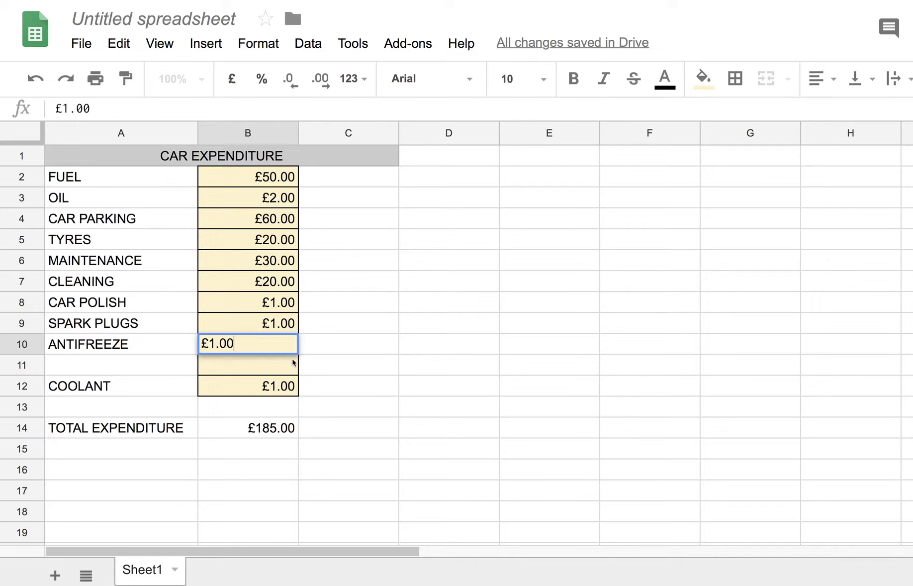
key(Return)
- Add BULBS at £1.00 in row 11, bringing the total to £187.00
click(94, 365)
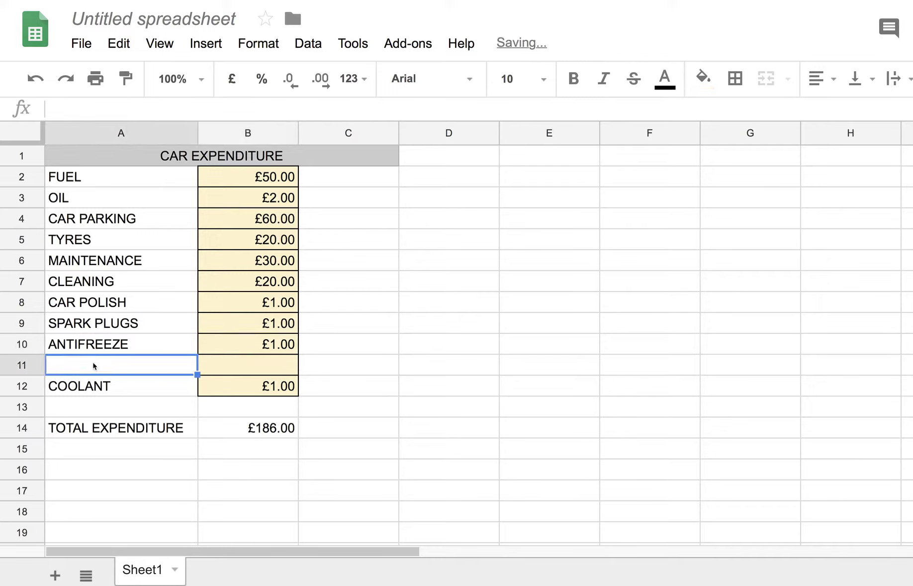
text(BULBS)
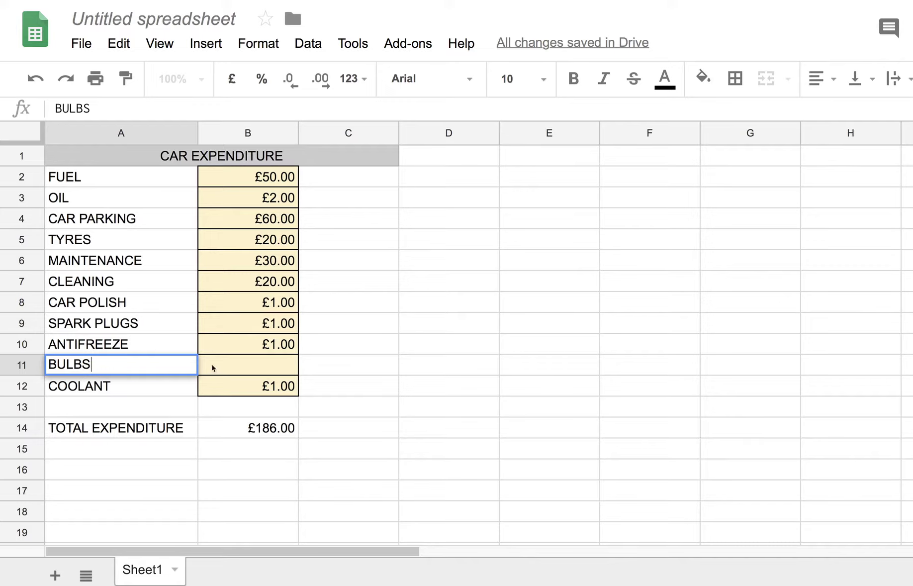
click(263, 371)
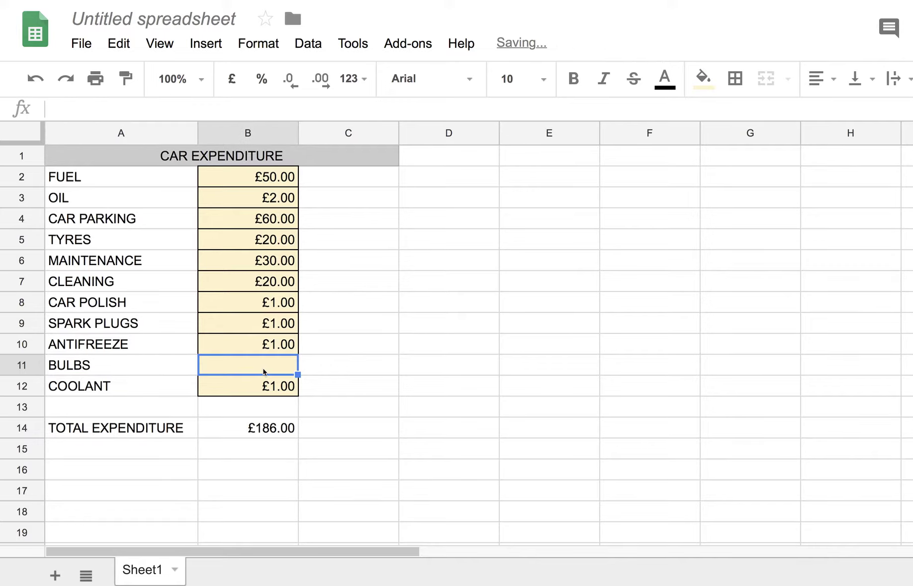
text(£1.00)
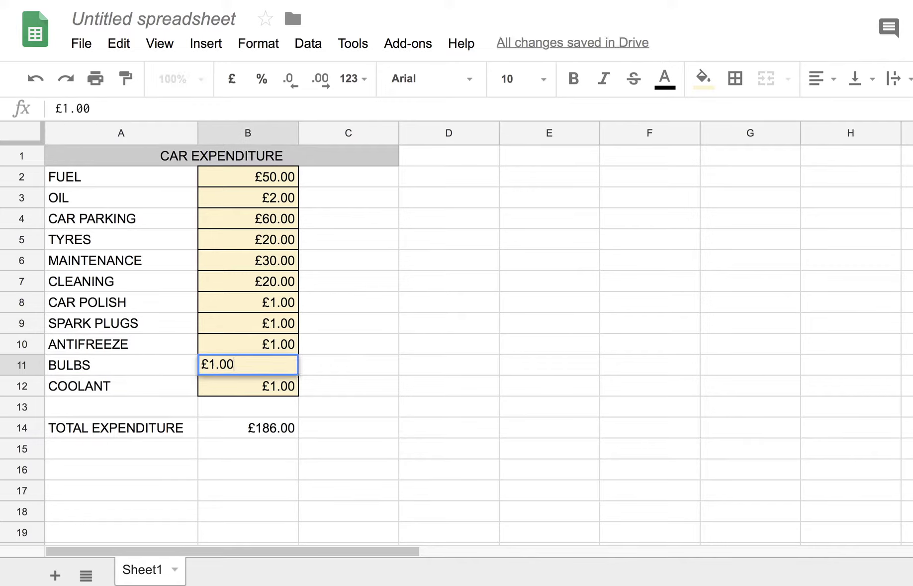
key(Return)
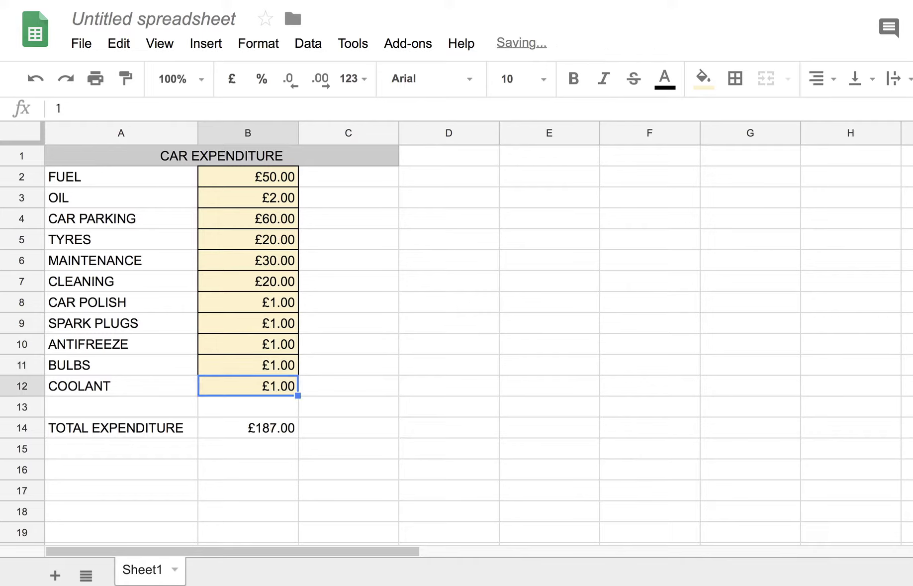
click(261, 434)
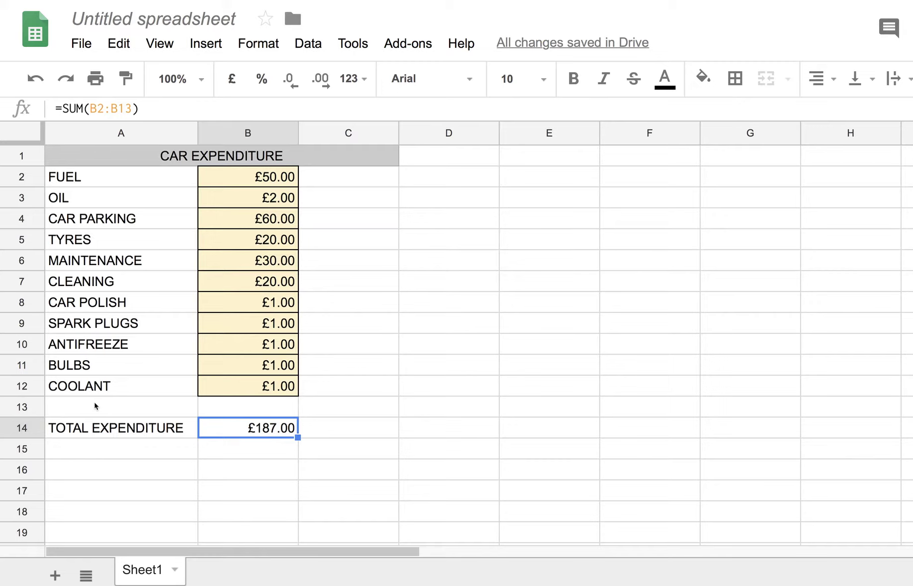
- Copy the COOLANT label and amount into row 13
drag(77, 388, 255, 392)
key(ctrl+c)
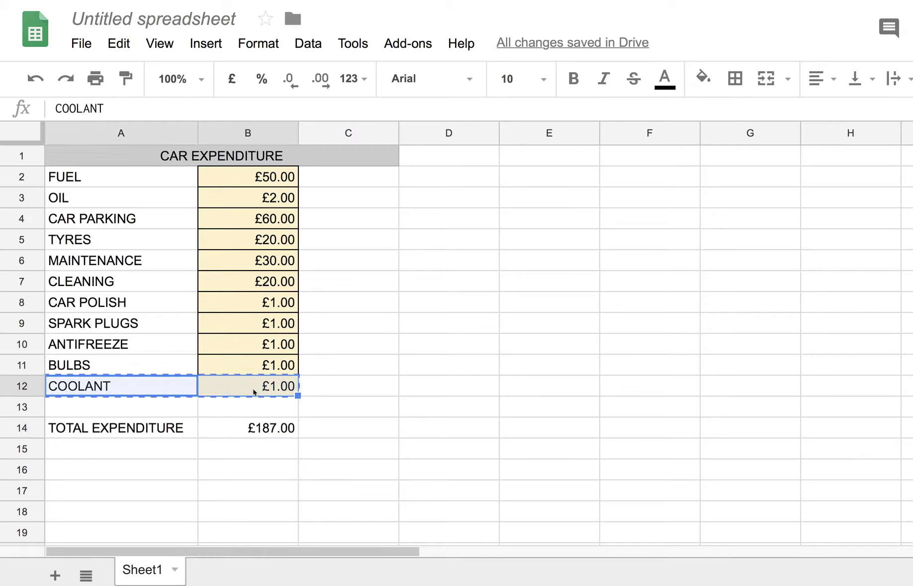
click(91, 407)
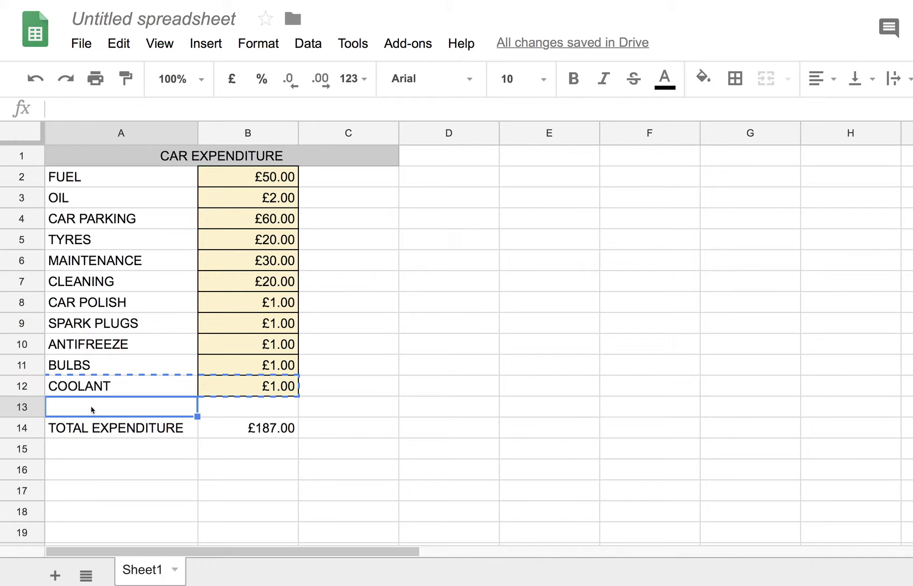
key(ctrl+v)
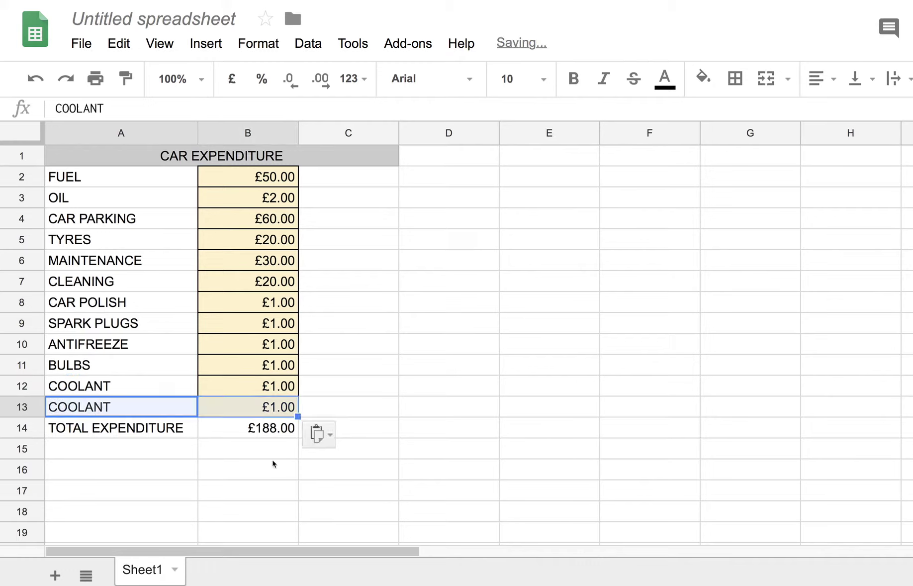
- Rename the row 13 item to INSURANCE and set its amount to £15.00
click(92, 411)
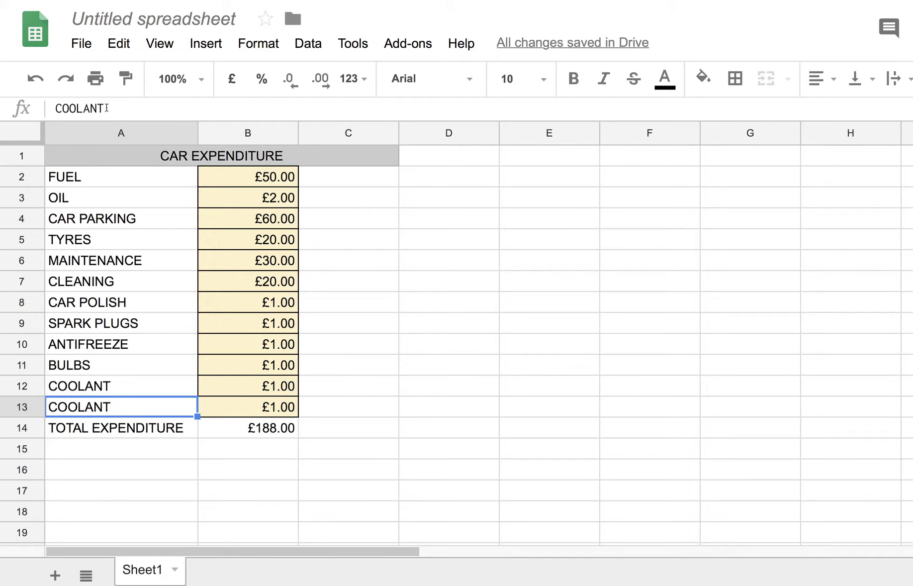
drag(104, 109, 51, 108)
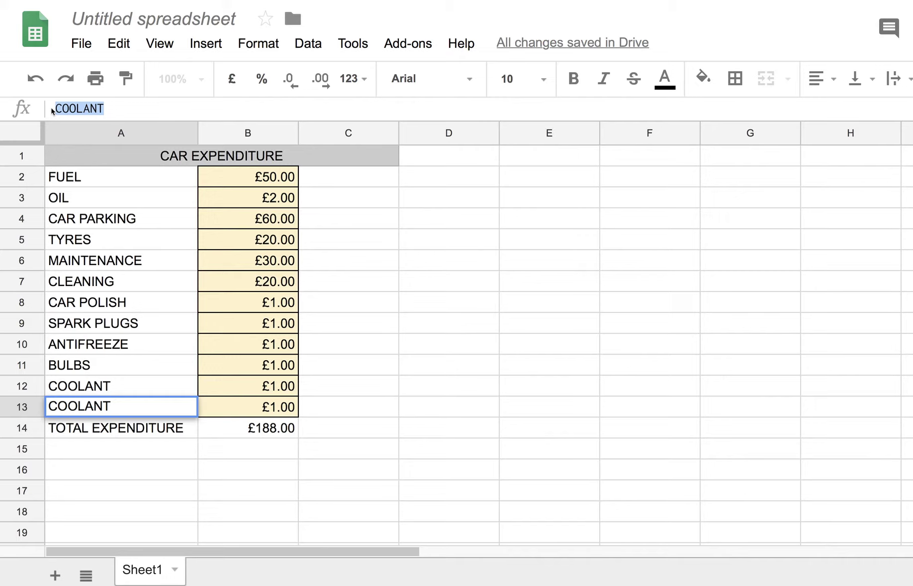
text(I)
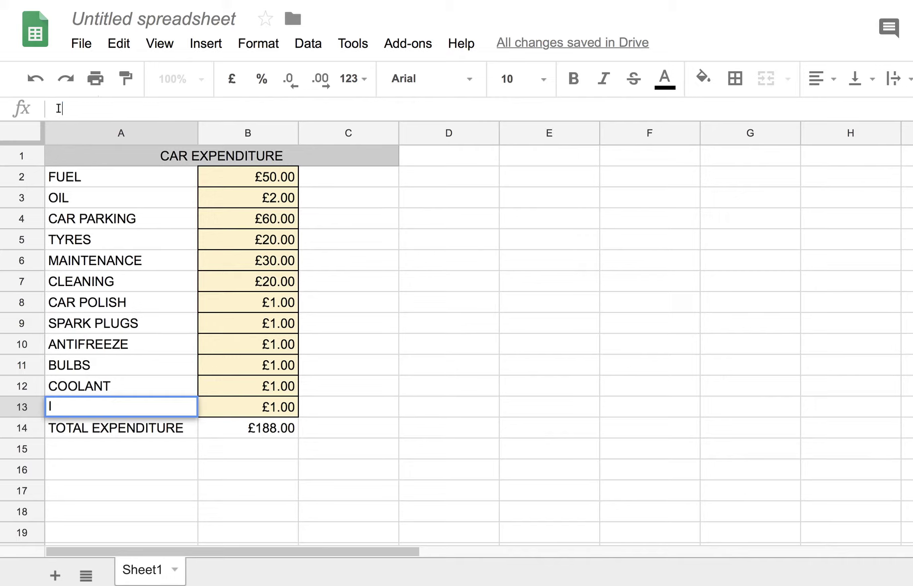
text(NSURANCE)
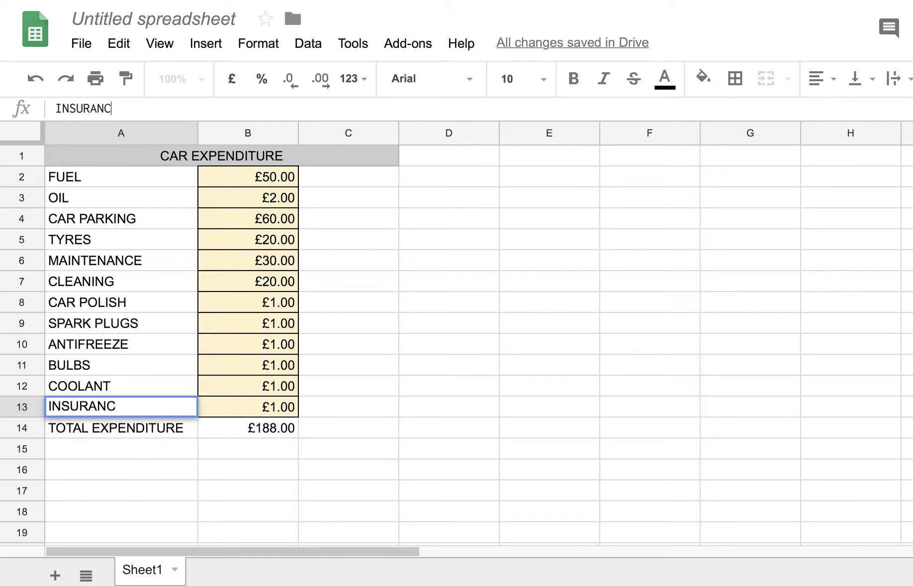
click(273, 408)
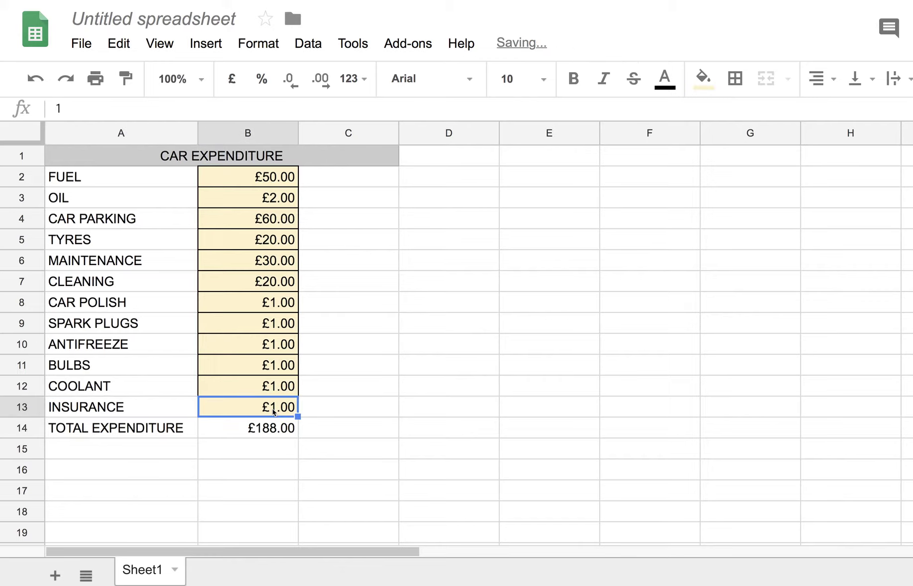
text(£15)
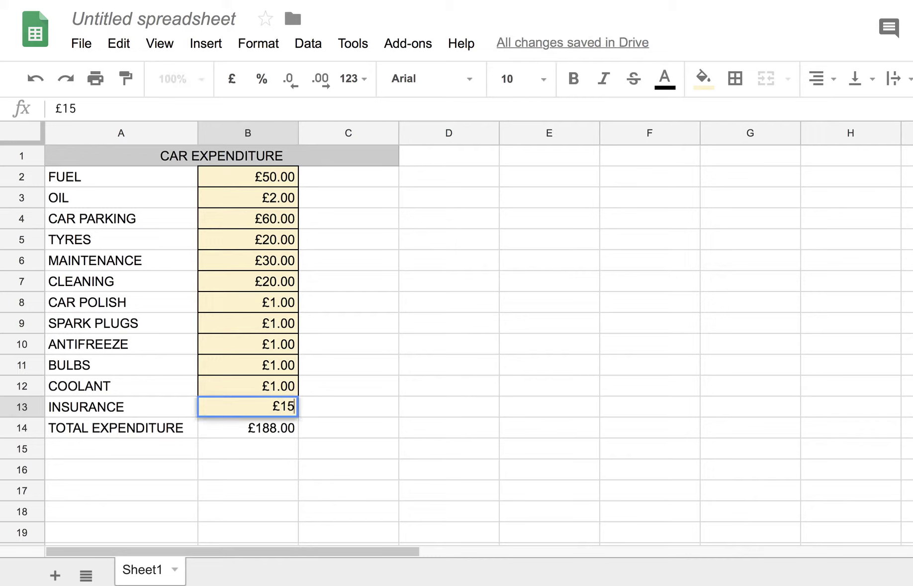
text(.00)
key(Return)
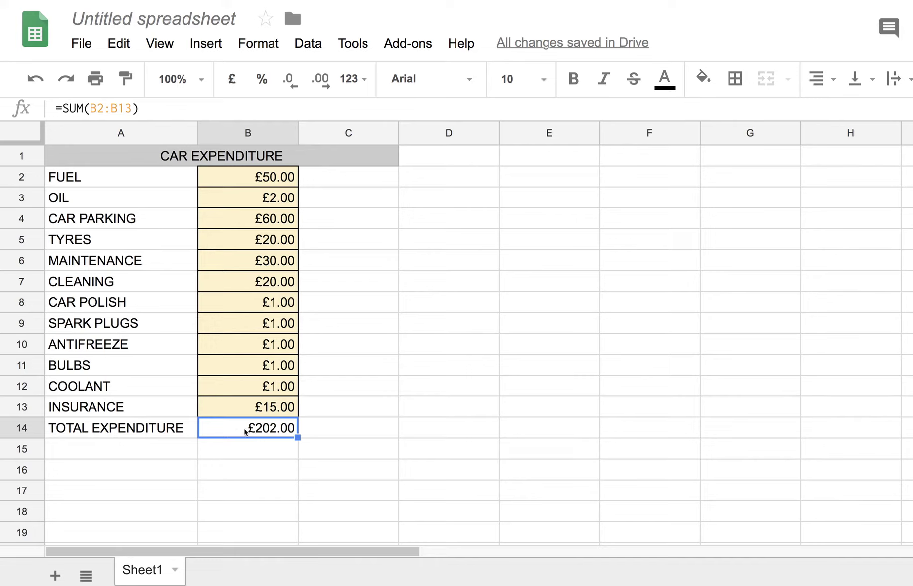
- Make the £202.00 total in B14 bold with a light grey fill
click(574, 80)
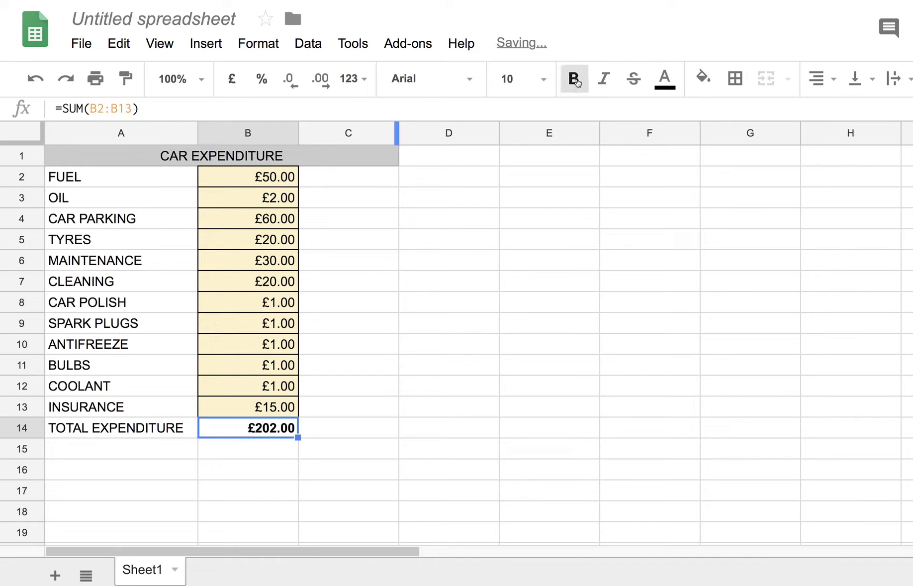
click(703, 79)
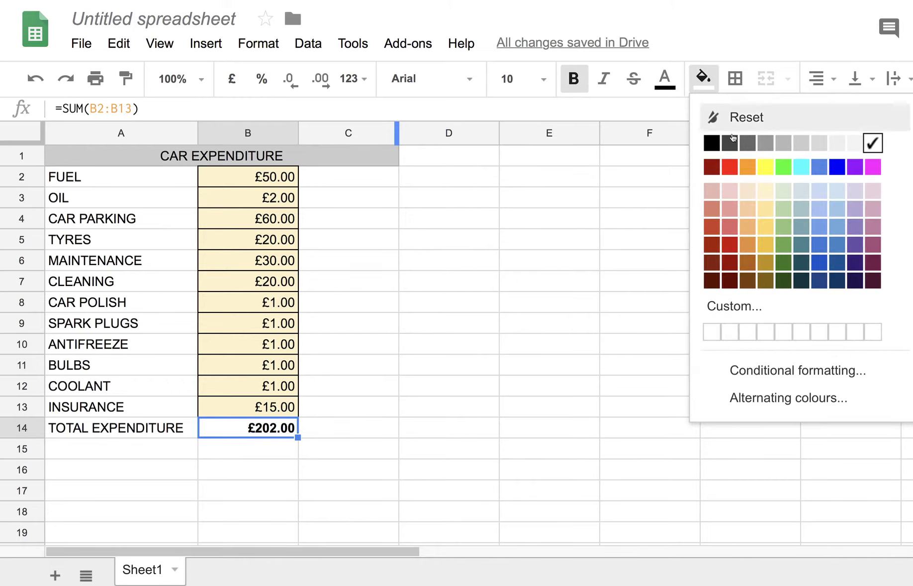
click(812, 145)
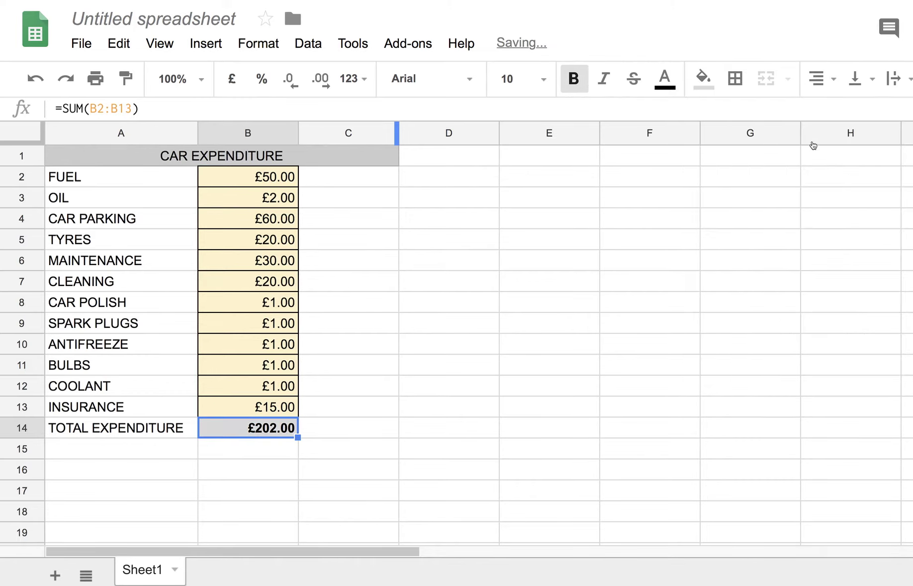
click(447, 454)
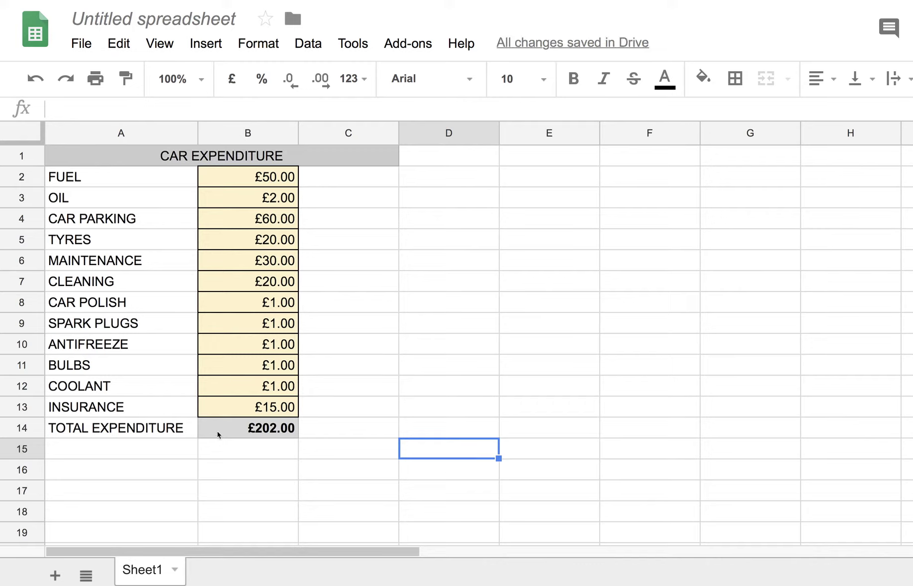
click(255, 430)
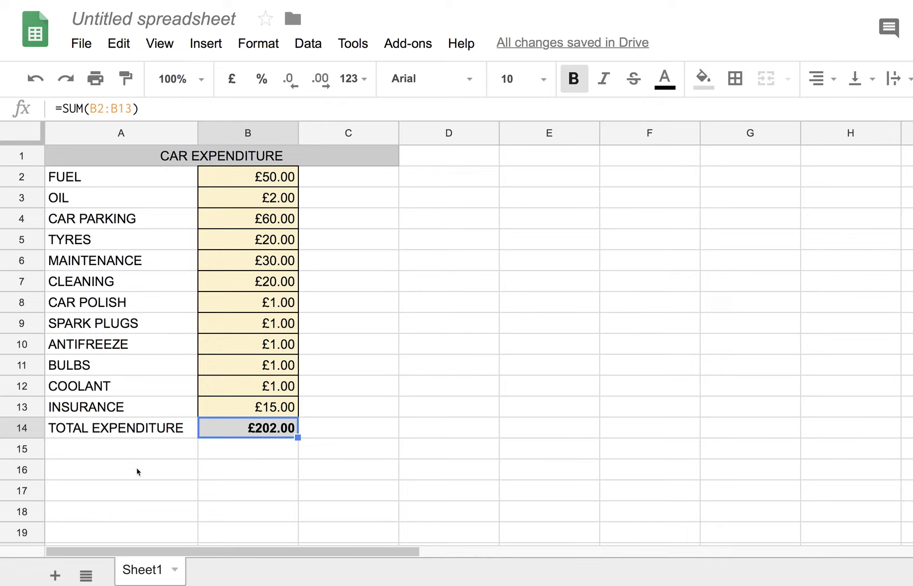
click(107, 473)
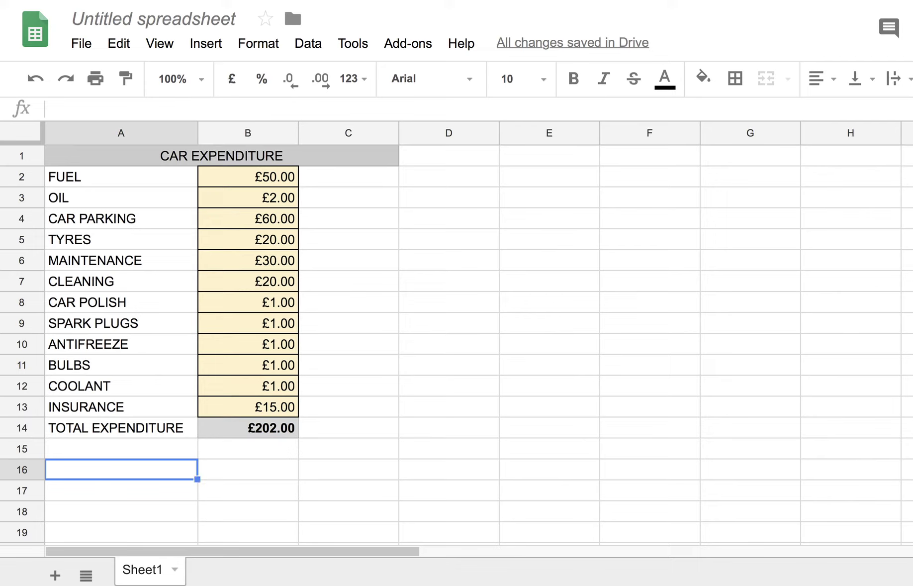
- Enter YEARLY EXPENDITURE in A16 and =B14*12 in B16, giving £2,424.00
text(YEARLY)
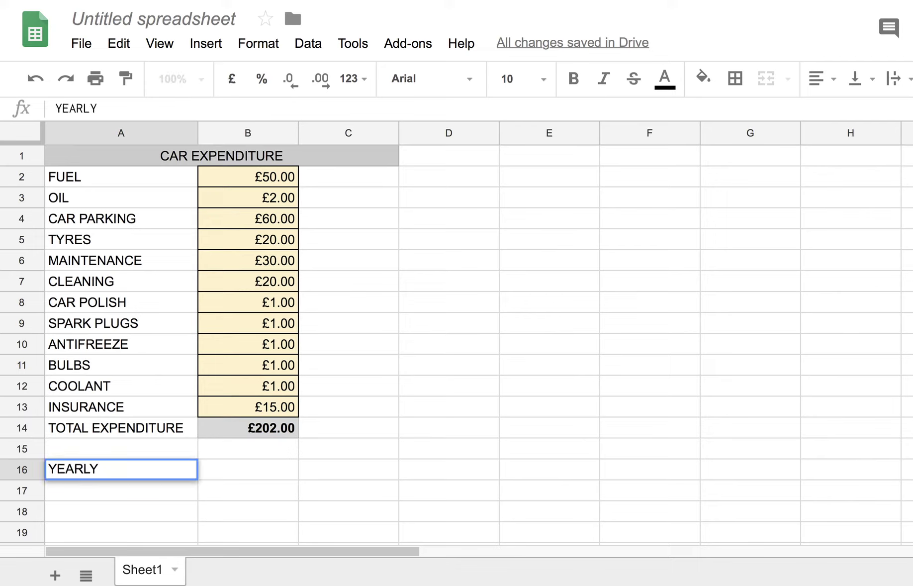
text( EXPENDITURE)
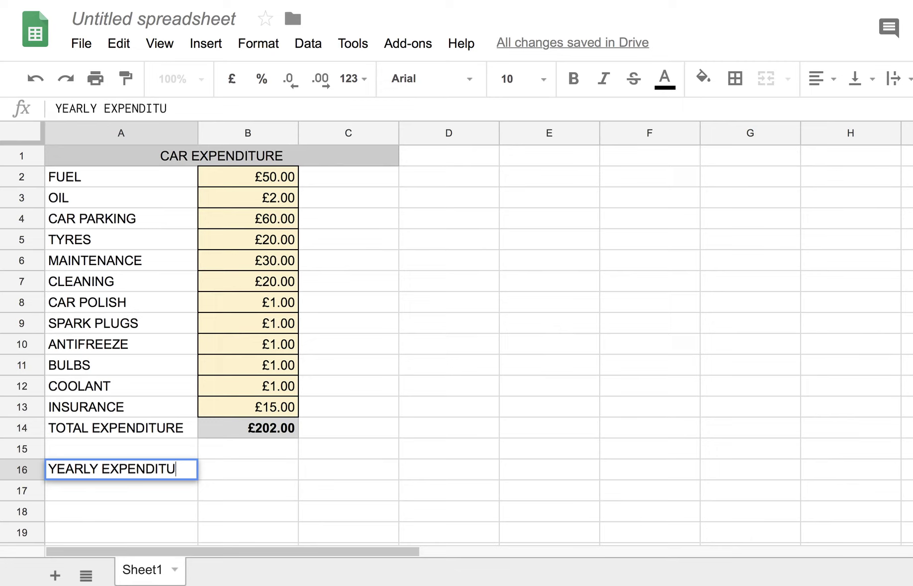
click(235, 473)
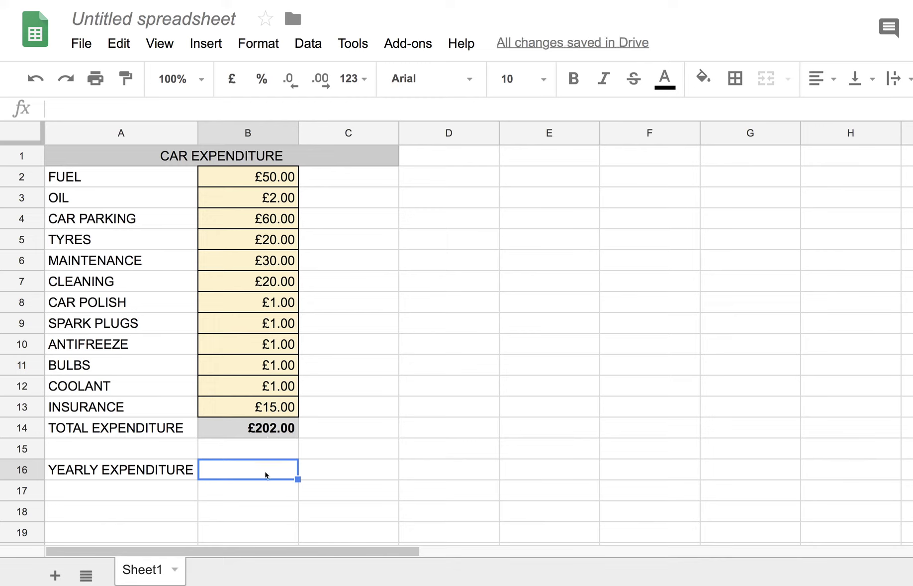
text(=)
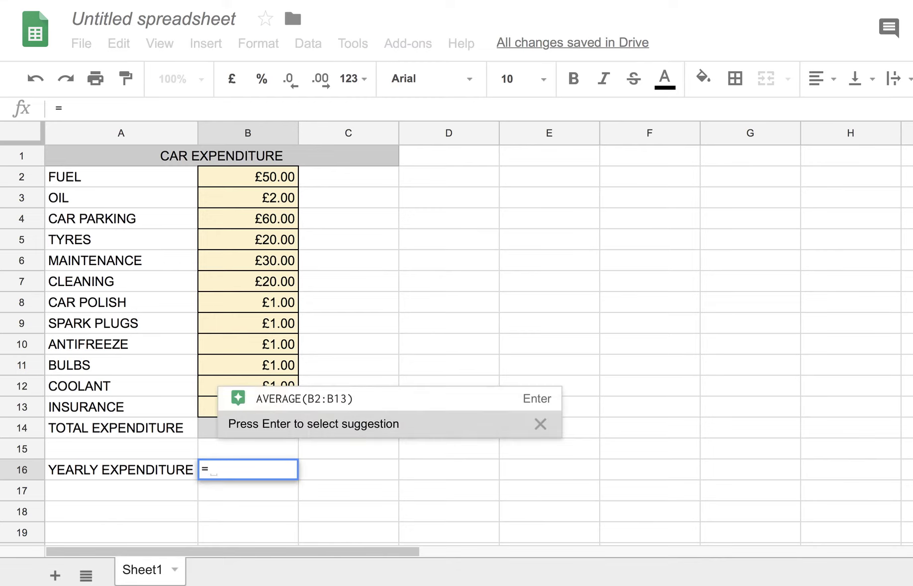
text(B14)
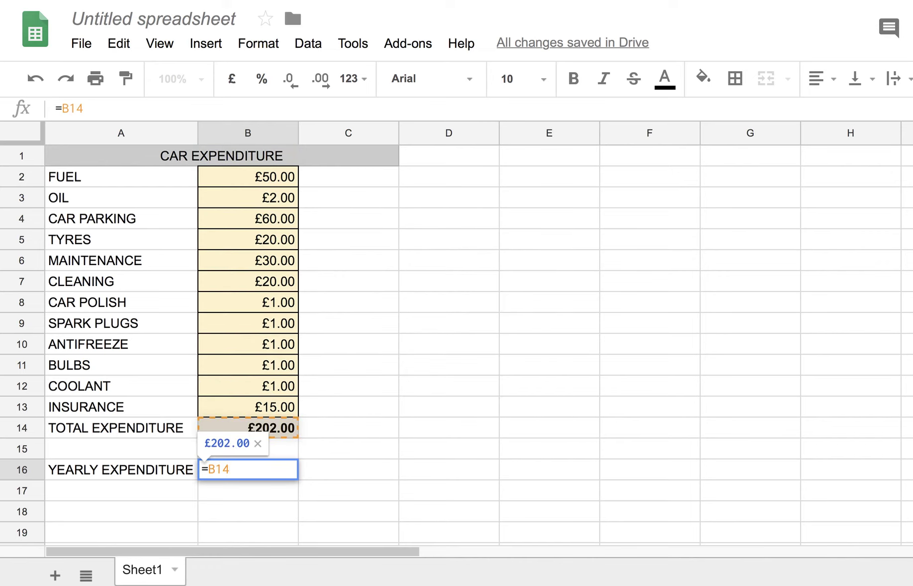
text(*12)
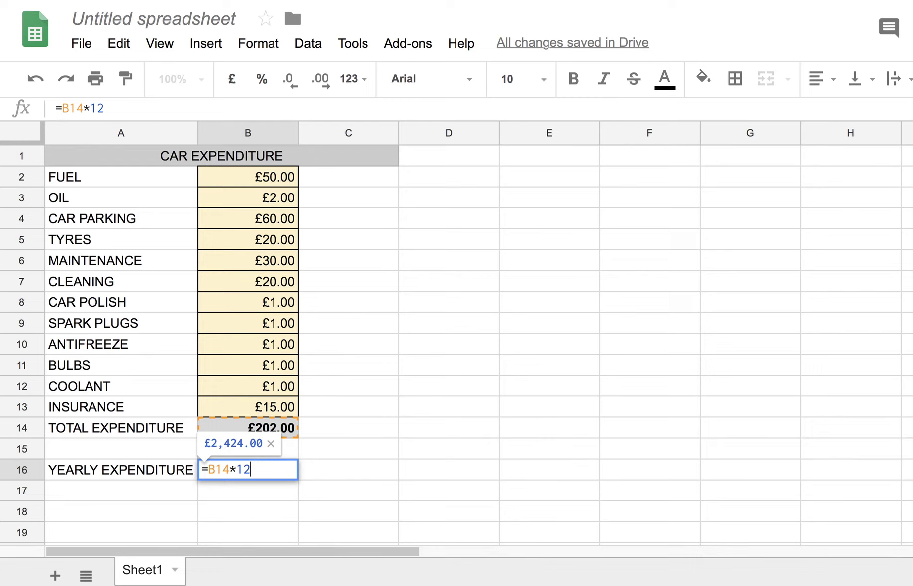
key(Return)
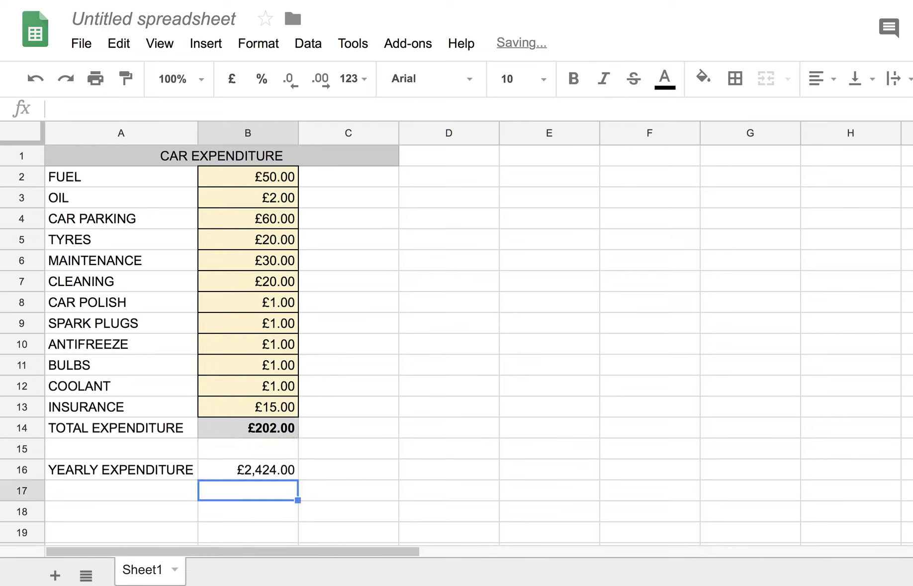
click(265, 471)
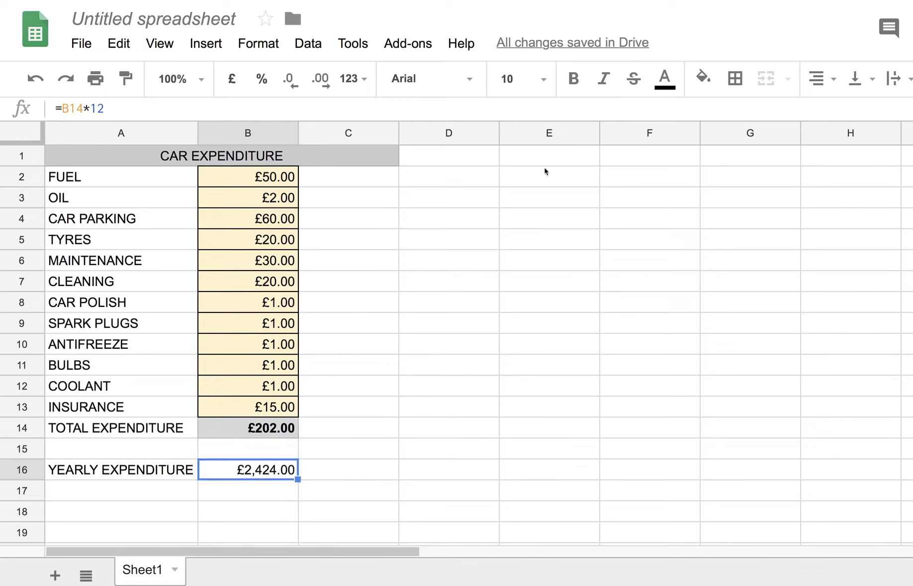
- Format the £2,424.00 yearly figure in B16 bold with a light grey fill
click(574, 78)
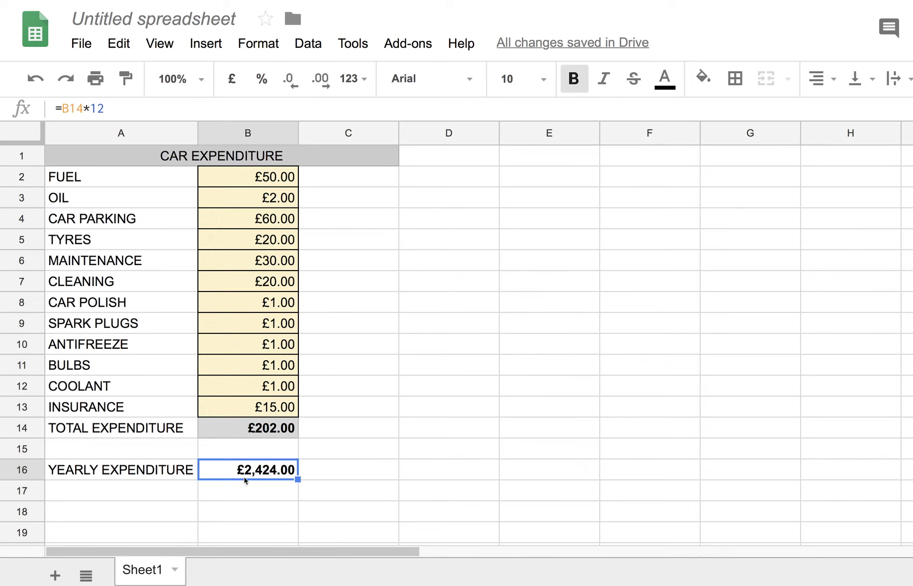
click(702, 77)
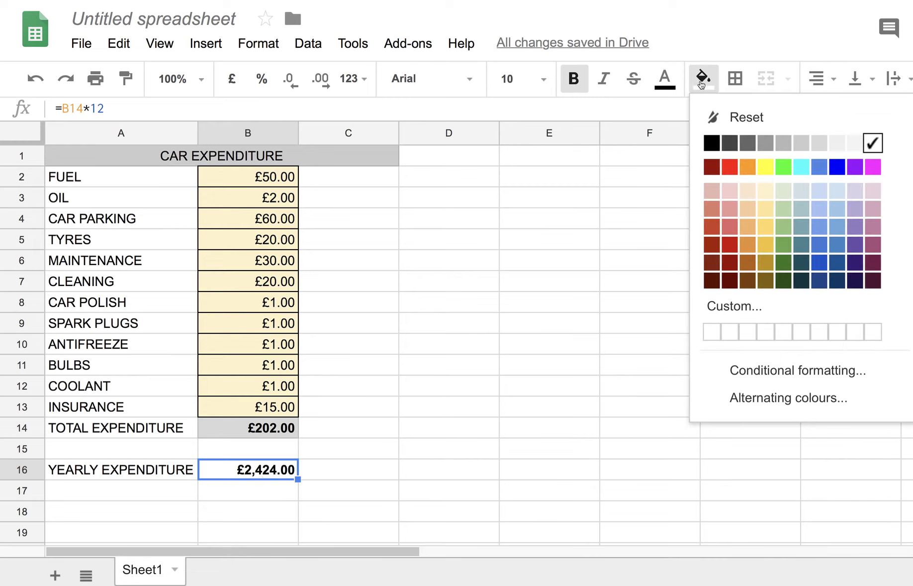
click(818, 142)
key(Right)
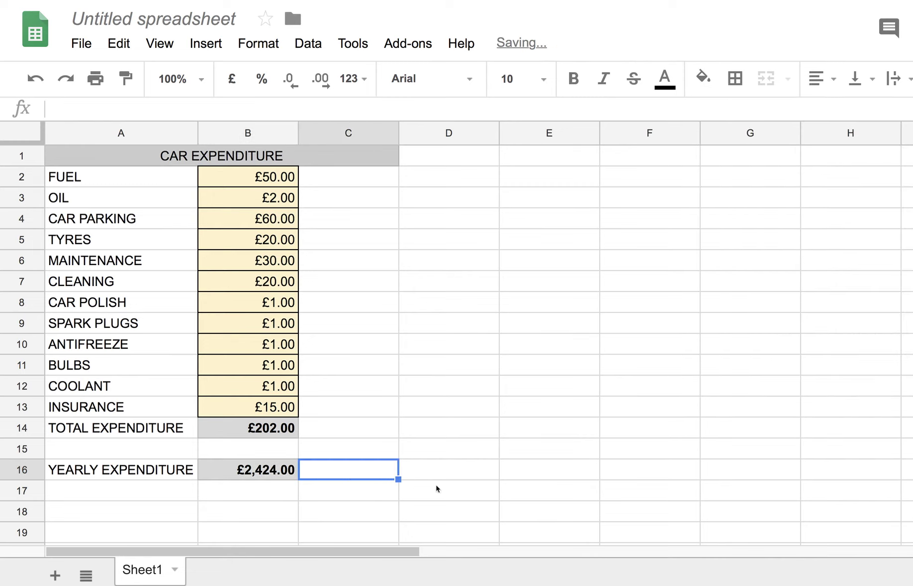